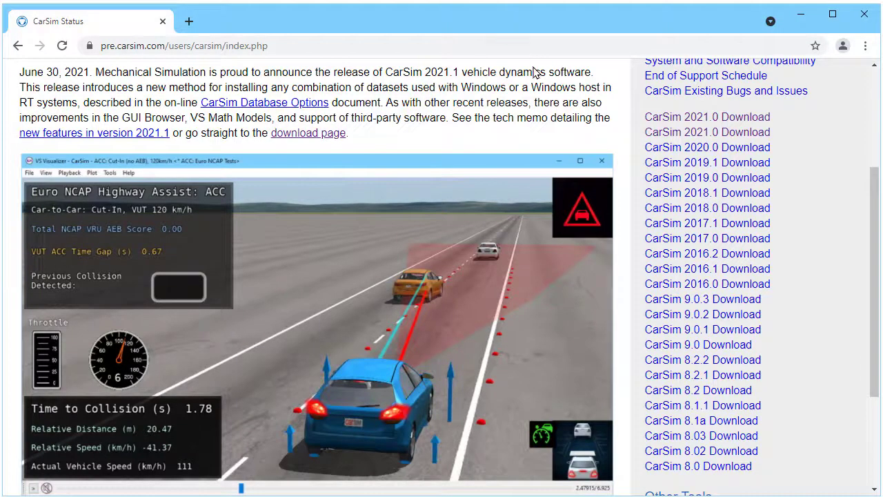
- Download CarSim_2021.1_r161425.zip from the CarSim 2021.1 download page
{"action": "scroll", "coordinate": [545, 116], "scroll_direction": "up", "scroll_amount": 5}
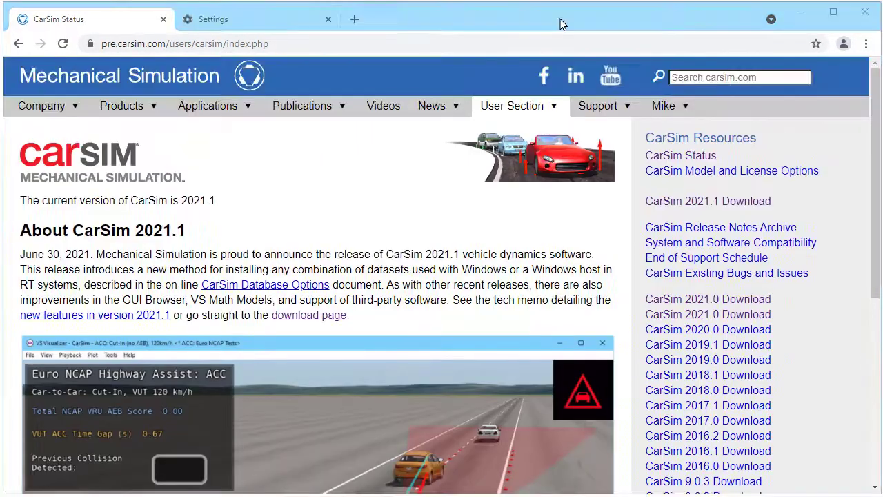
{"action": "mouse_move", "coordinate": [530, 108]}
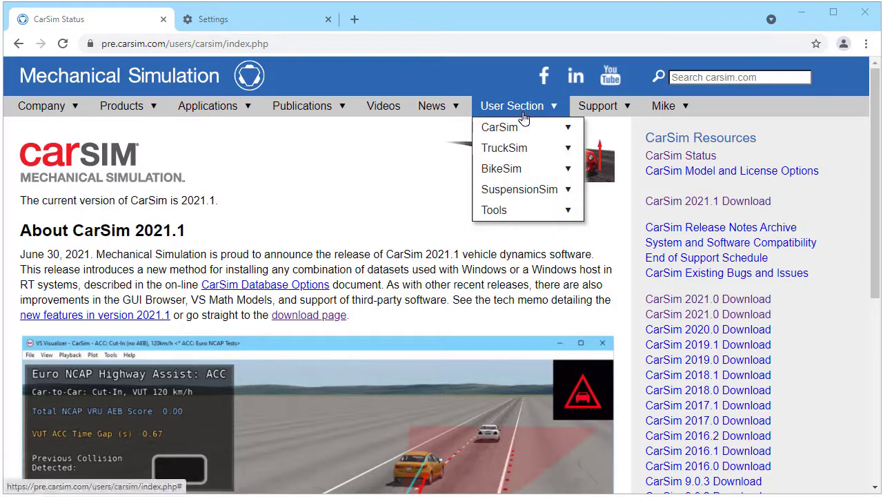
{"action": "mouse_move", "coordinate": [526, 127]}
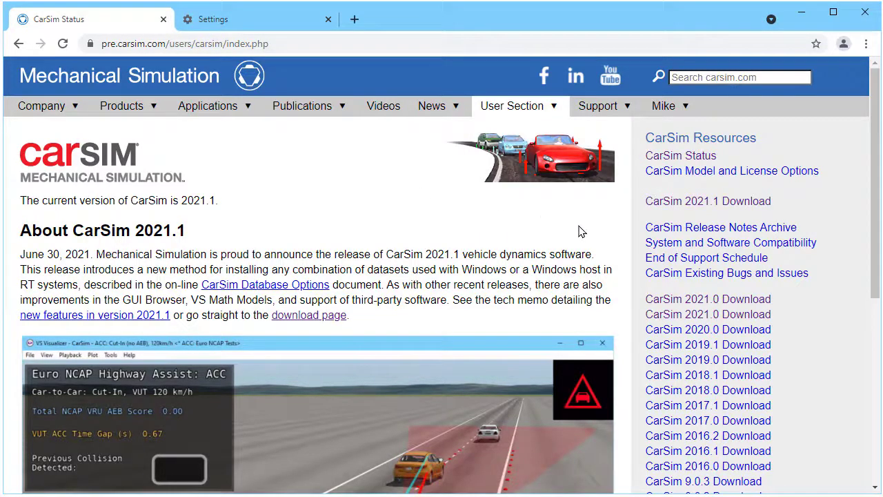
{"action": "left_click", "coordinate": [690, 206]}
{"action": "scroll", "coordinate": [438, 319], "scroll_direction": "down", "scroll_amount": 2}
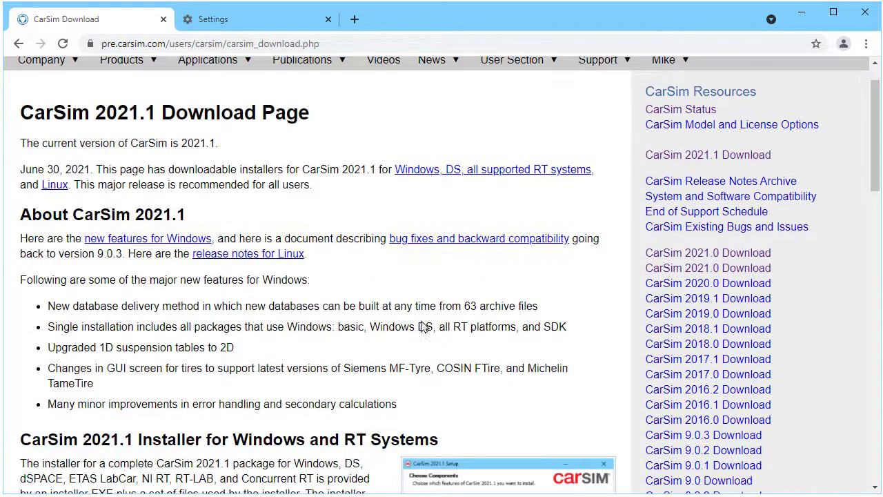
{"action": "scroll", "coordinate": [418, 336], "scroll_direction": "down", "scroll_amount": 4}
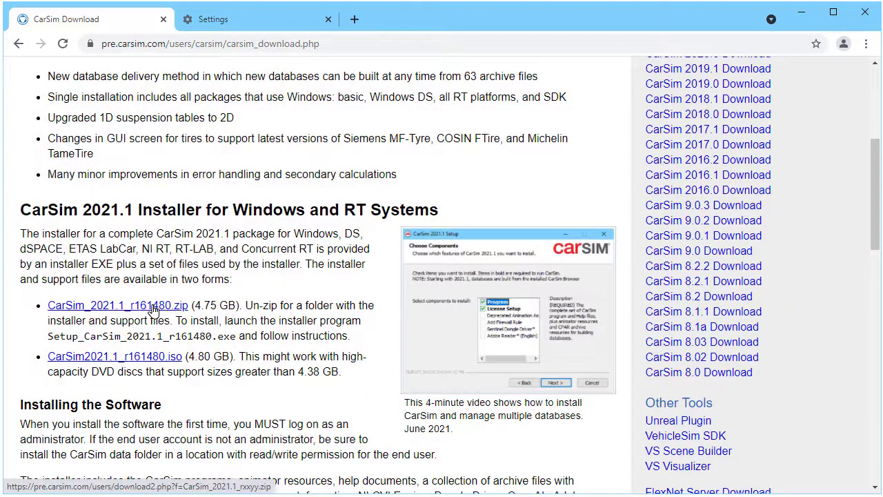
{"action": "left_click", "coordinate": [153, 310]}
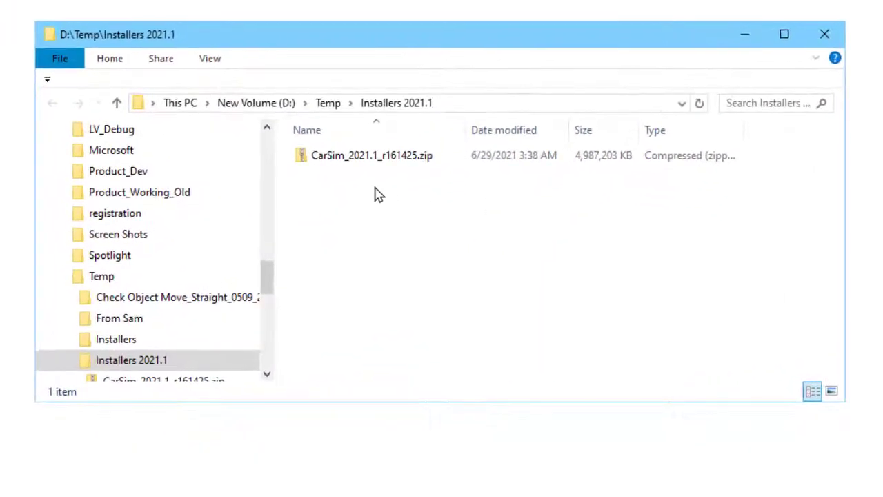
- Extract CarSim_2021.1_r161425.zip into its own folder and prepare Setup_CarSim_2021.1_r161425.exe to run as administrator
{"action": "right_click", "coordinate": [366, 159]}
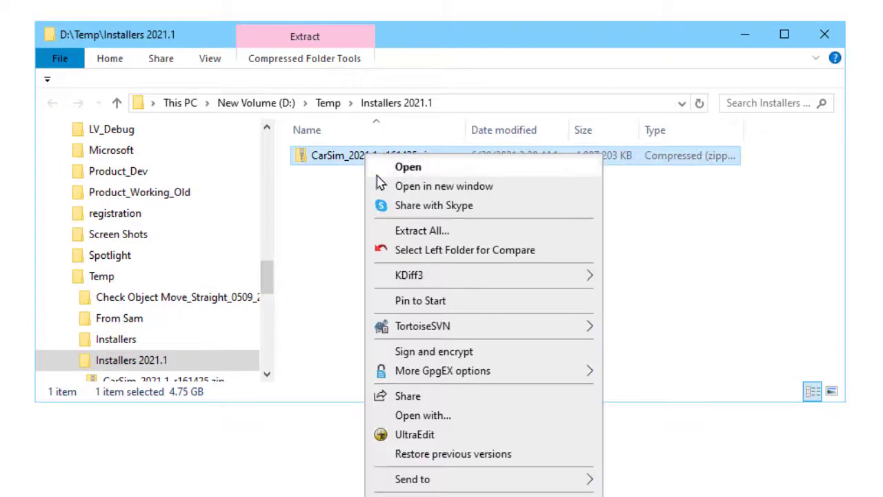
{"action": "left_click", "coordinate": [426, 236]}
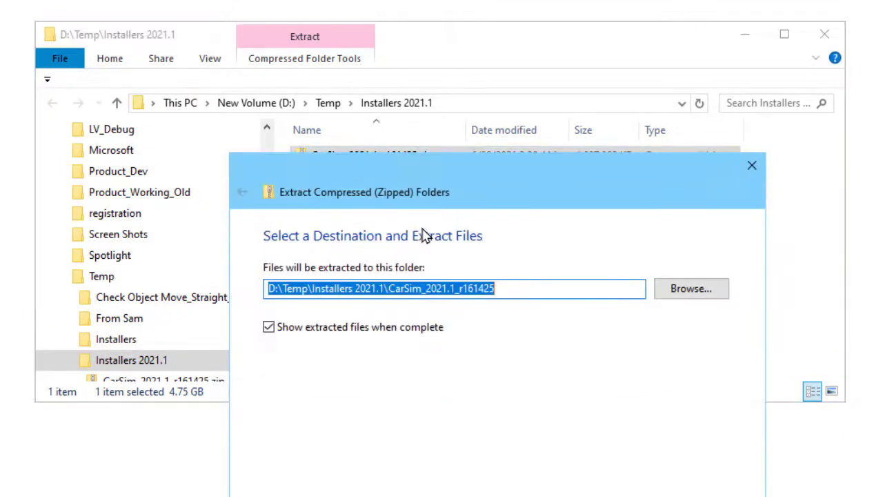
{"action": "left_click_drag", "start_coordinate": [427, 168], "coordinate": [380, 103]}
{"action": "left_click", "coordinate": [601, 471]}
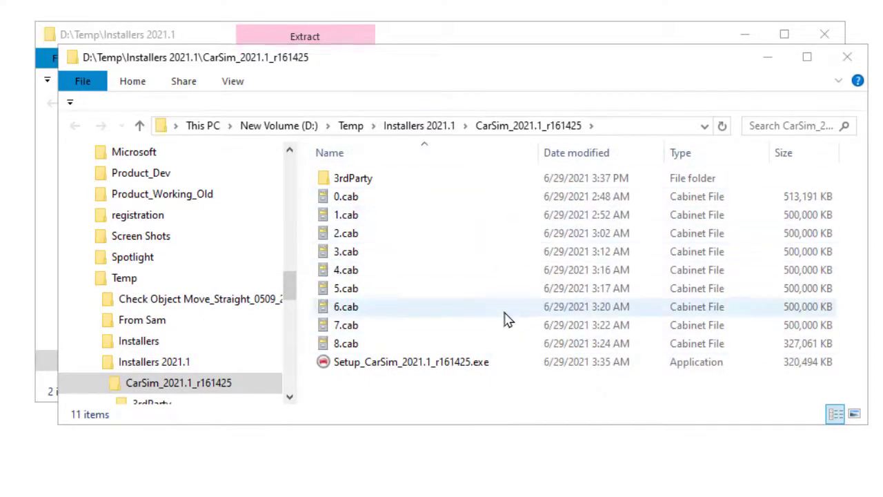
{"action": "left_click", "coordinate": [483, 368]}
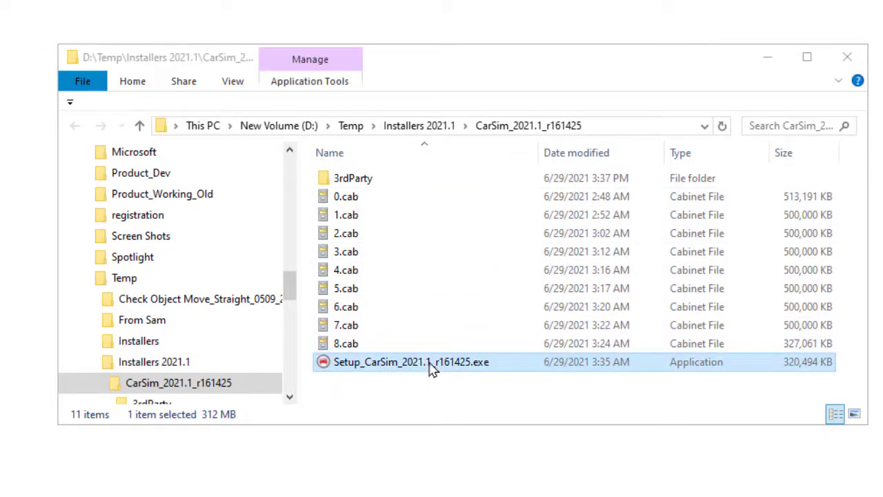
{"action": "right_click", "coordinate": [430, 367]}
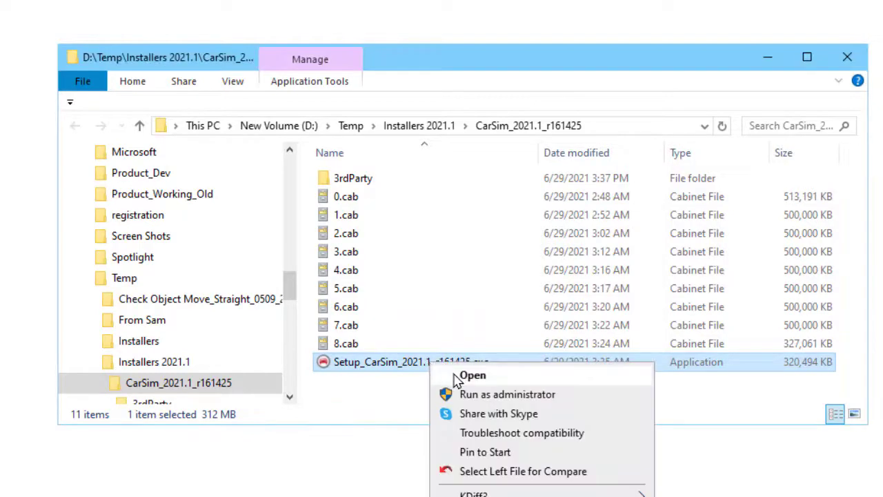
- Launch the CarSim 2021.1 setup as administrator and get past the welcome page
{"action": "left_click", "coordinate": [476, 403]}
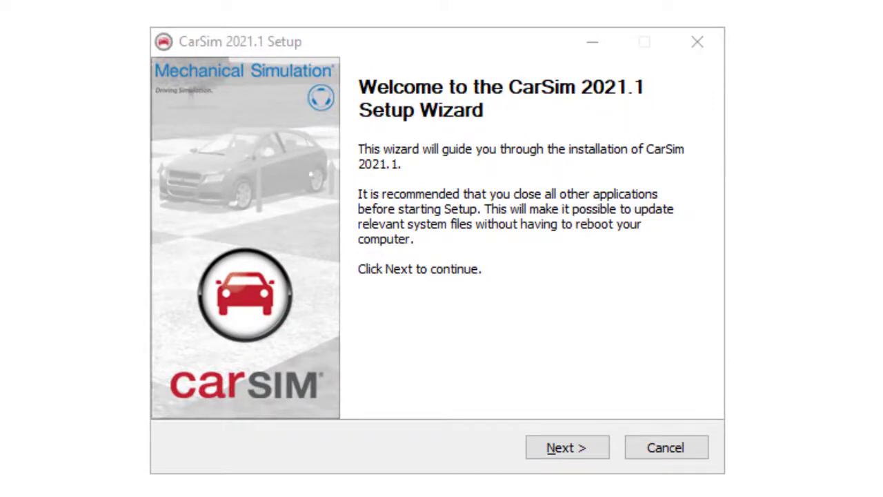
{"action": "left_click_drag", "start_coordinate": [0, 386], "coordinate": [0, 496]}
{"action": "left_click", "coordinate": [654, 325]}
{"action": "left_click", "coordinate": [581, 444]}
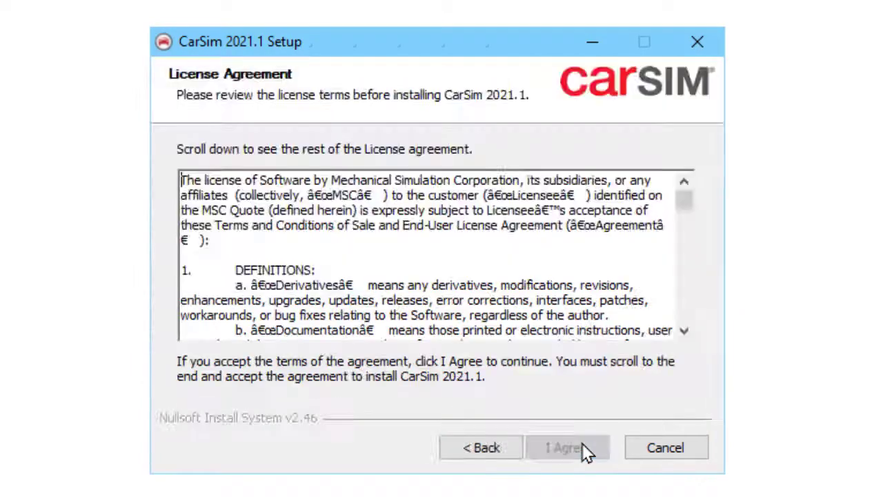
- Accept the license agreement and acknowledge the open source supplemental terms
{"action": "left_click_drag", "start_coordinate": [681, 207], "coordinate": [673, 361]}
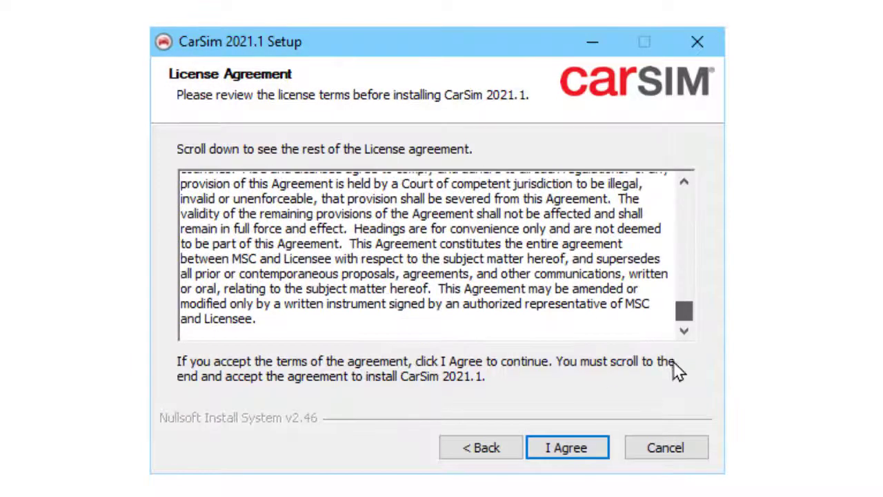
{"action": "left_click", "coordinate": [573, 447]}
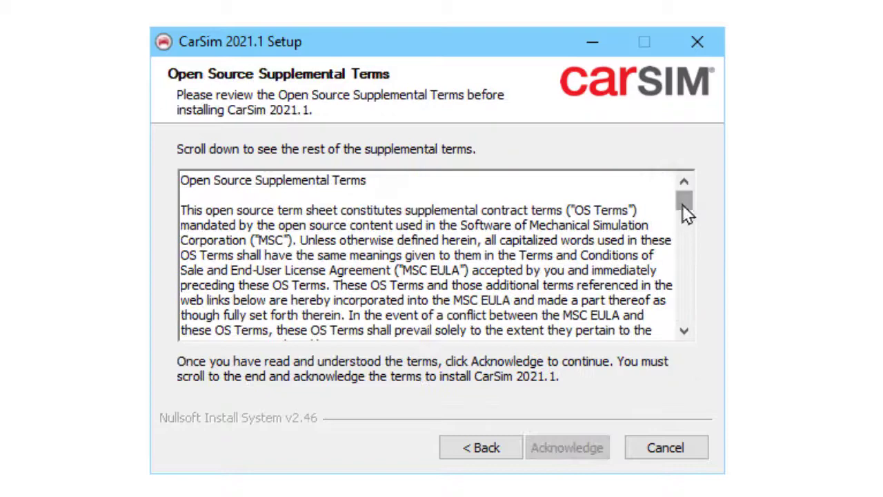
{"action": "left_click_drag", "start_coordinate": [683, 204], "coordinate": [681, 342]}
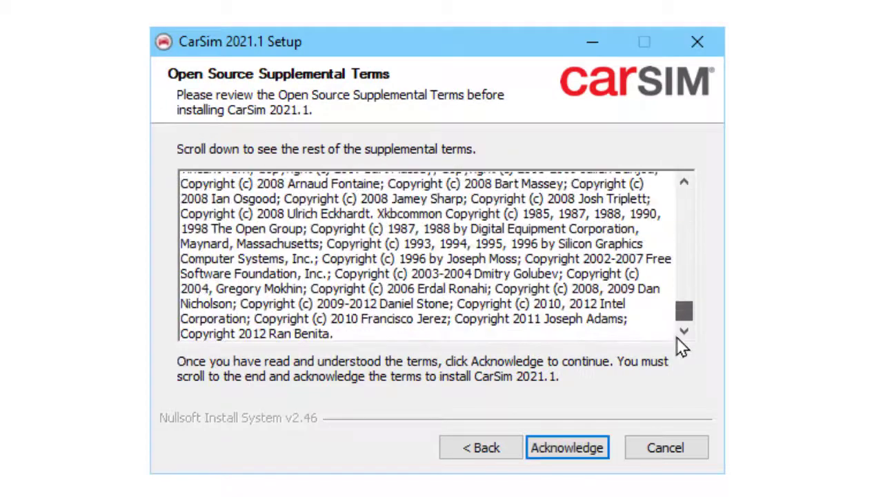
{"action": "left_click", "coordinate": [571, 445]}
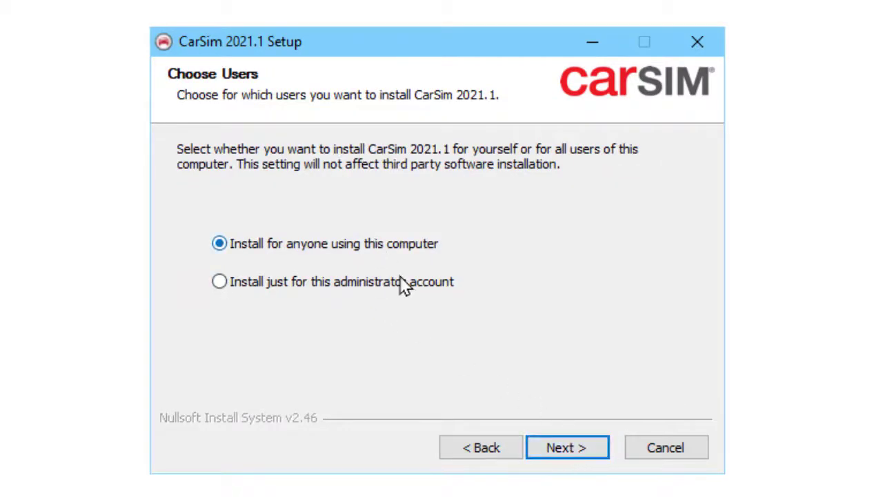
- Install for all users, leaving out animation assets, firewall rule, Sentinel dongle driver and Adobe Reader
{"action": "left_click", "coordinate": [572, 448]}
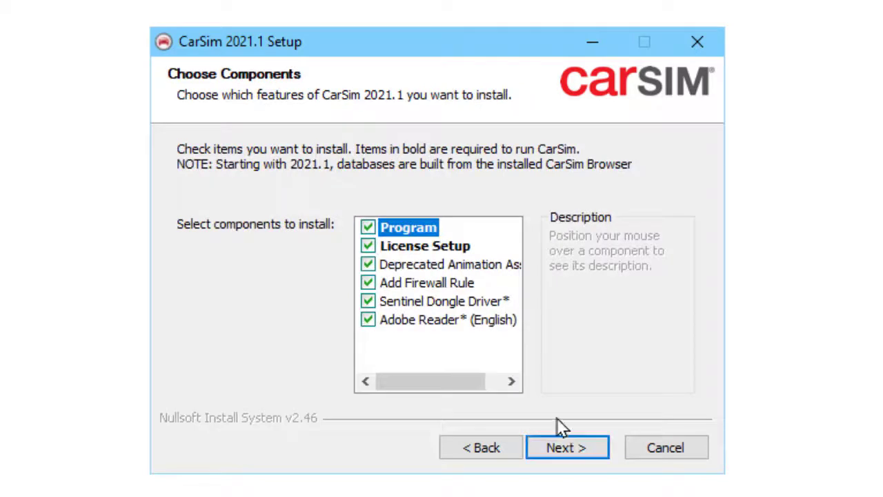
{"action": "mouse_move", "coordinate": [433, 233]}
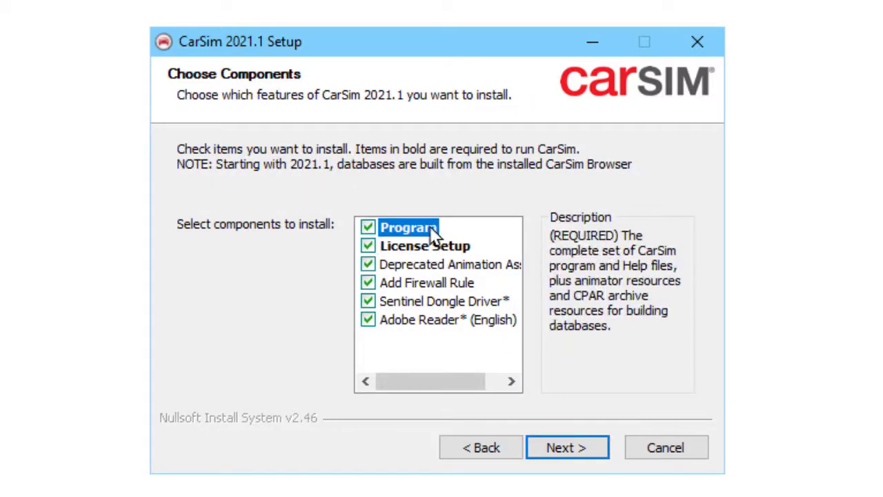
{"action": "mouse_move", "coordinate": [465, 246]}
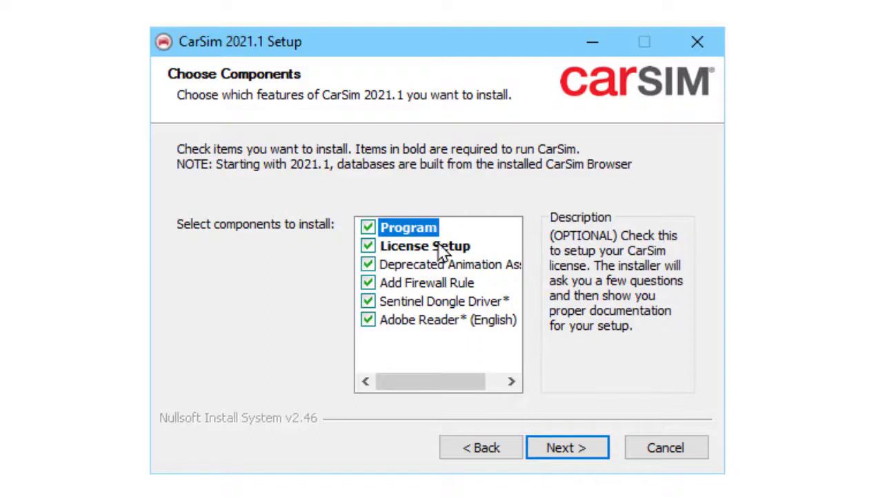
{"action": "mouse_move", "coordinate": [426, 270]}
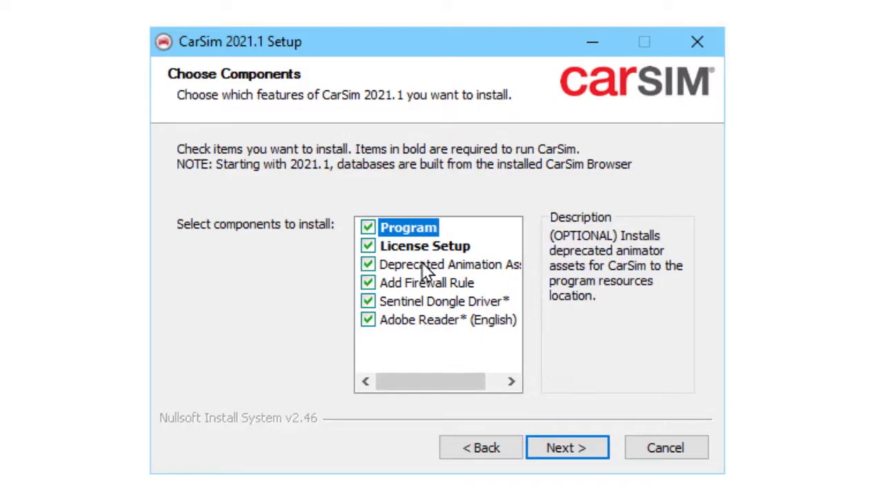
{"action": "left_click", "coordinate": [422, 264]}
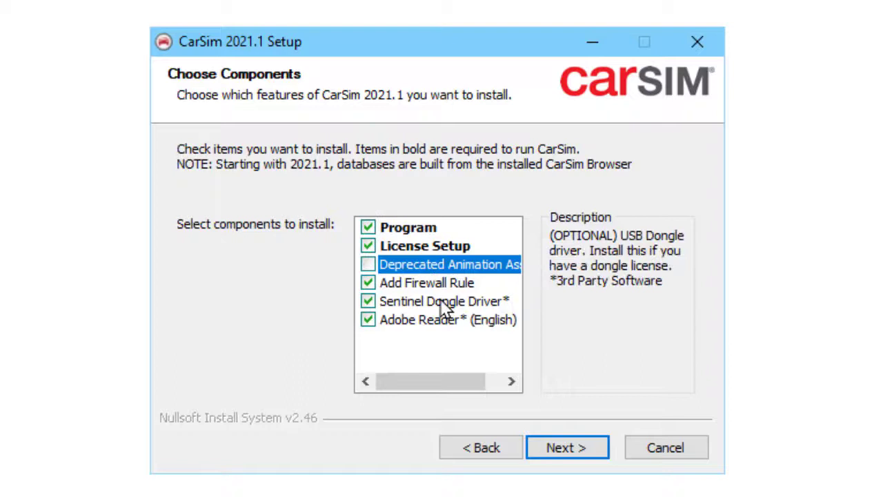
{"action": "left_click", "coordinate": [441, 280]}
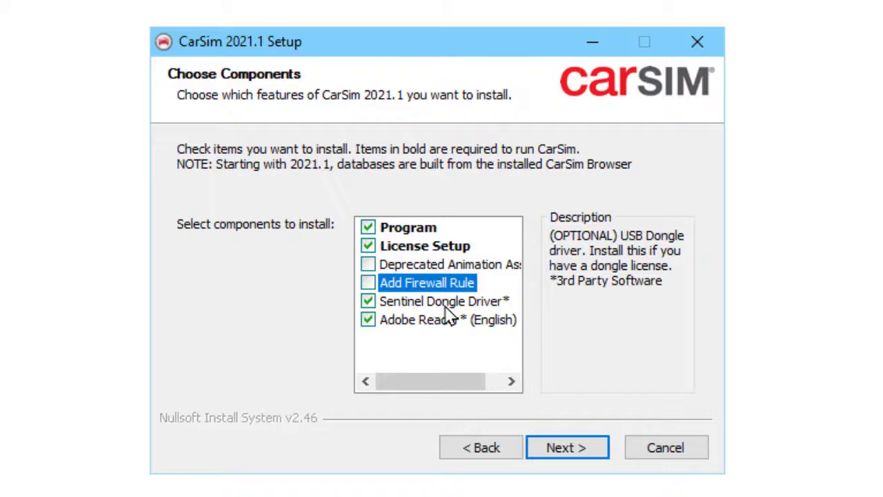
{"action": "left_click", "coordinate": [446, 308]}
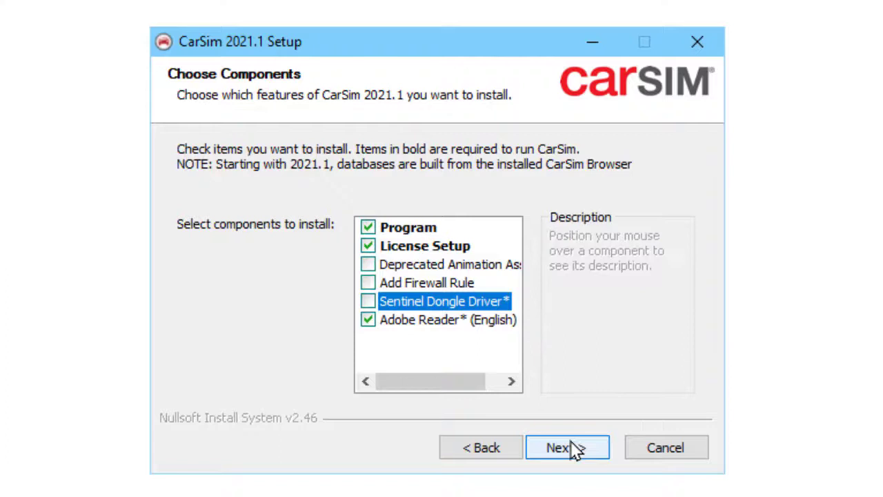
{"action": "left_click", "coordinate": [451, 321]}
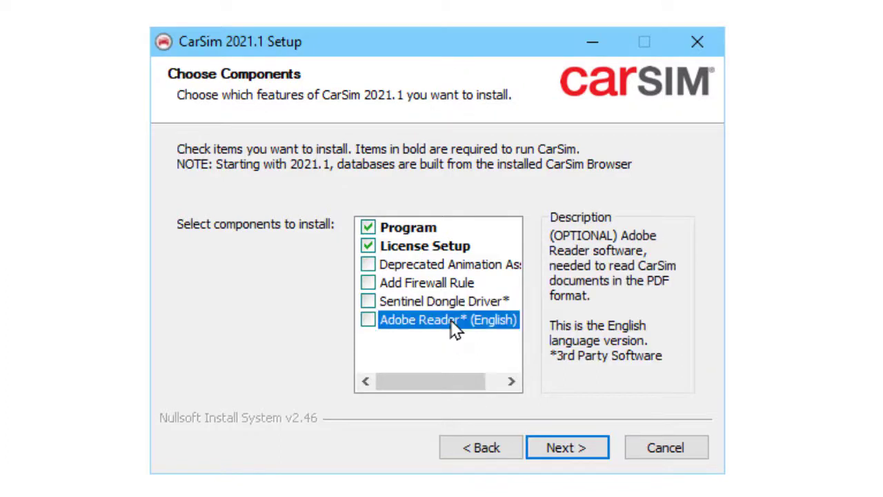
{"action": "left_click", "coordinate": [572, 446]}
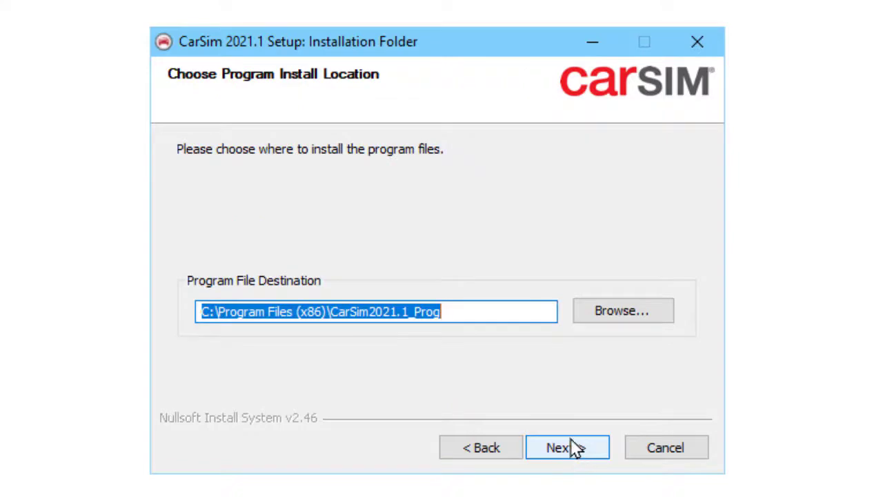
- Keep the default C:\Program Files (x86)\CarSim2021.1_Prog folder and install with both shortcuts
{"action": "left_click", "coordinate": [572, 447]}
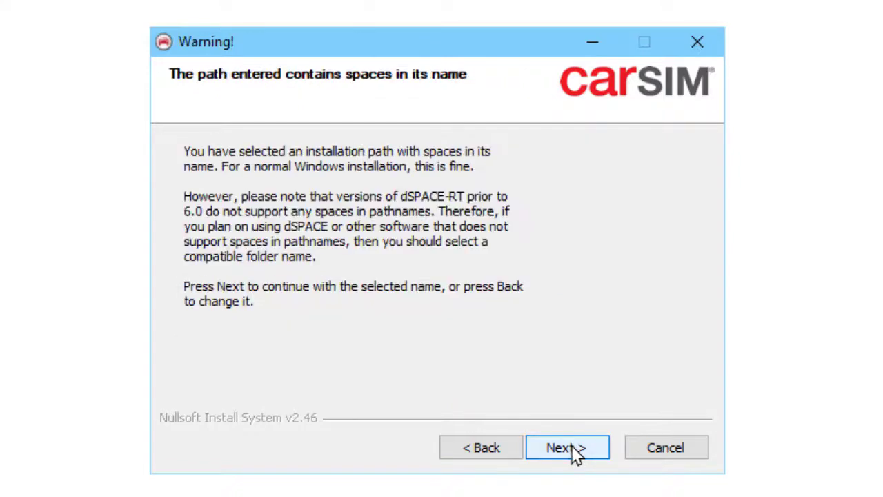
{"action": "left_click", "coordinate": [571, 447]}
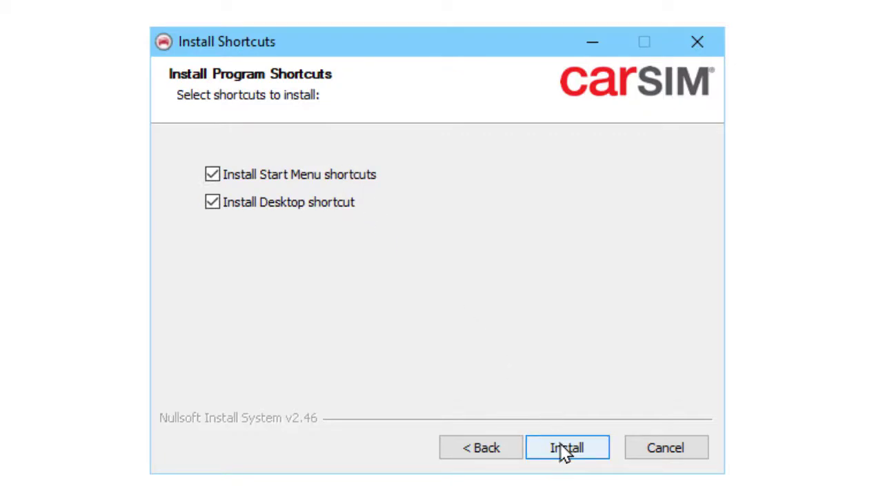
{"action": "left_click", "coordinate": [562, 447]}
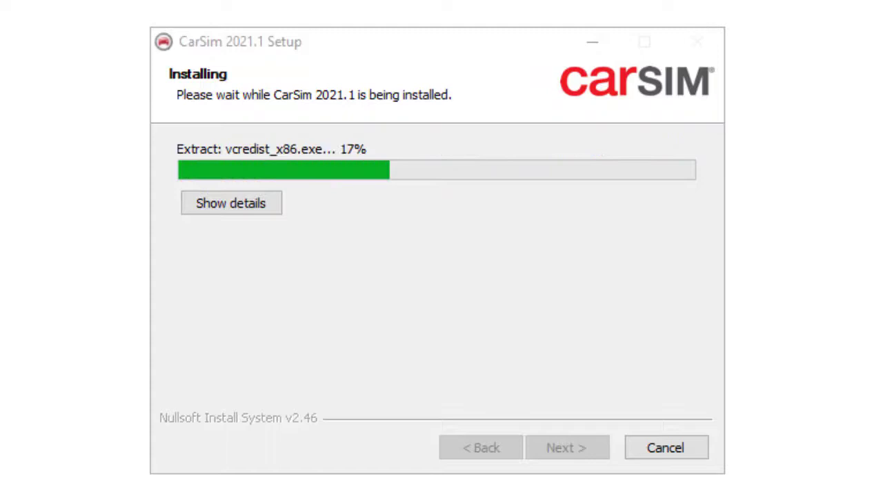
{"action": "left_click", "coordinate": [452, 43]}
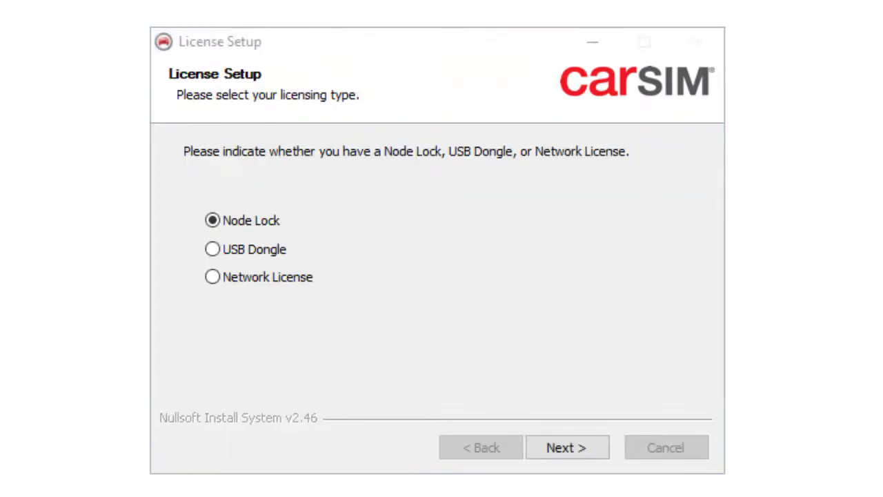
- Choose Network License, finish with CarSim and its guides launching, and skip the restart
{"action": "left_click", "coordinate": [452, 43]}
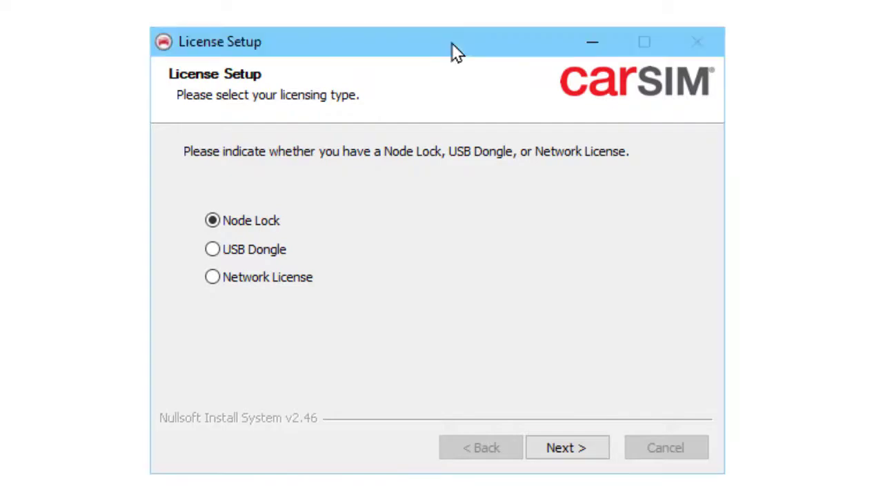
{"action": "left_click", "coordinate": [250, 275]}
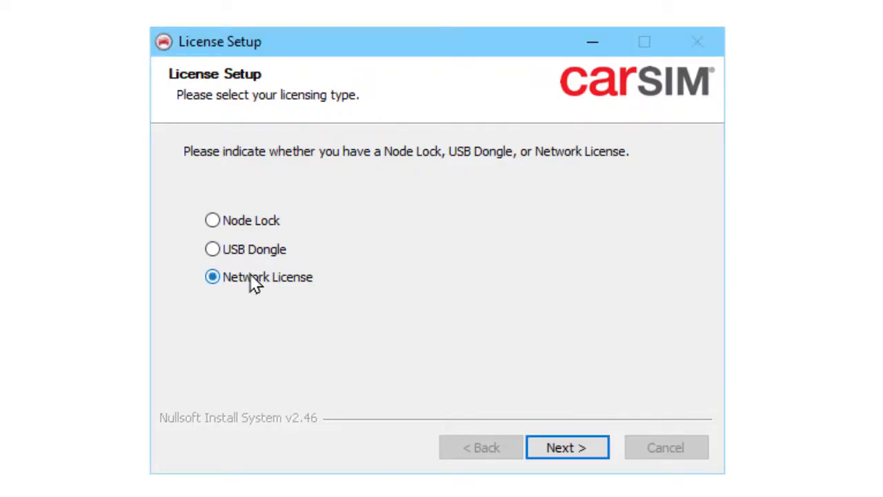
{"action": "left_click", "coordinate": [585, 445]}
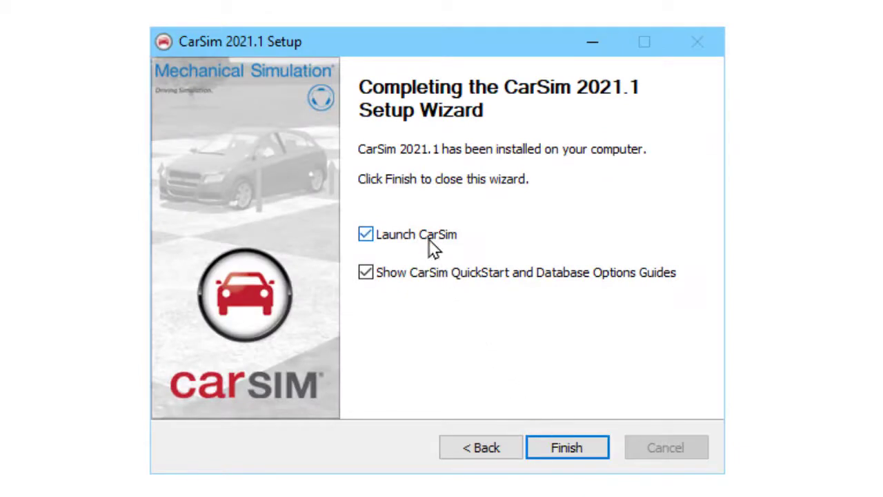
{"action": "left_click", "coordinate": [571, 447]}
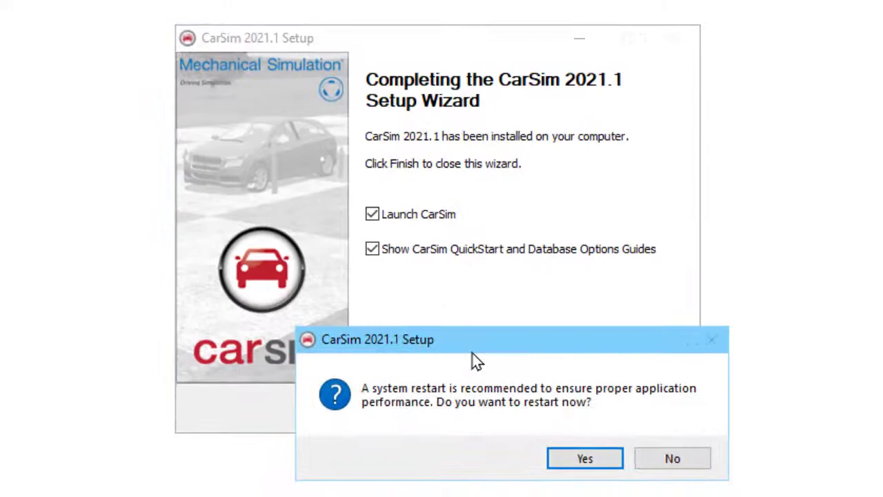
{"action": "left_click", "coordinate": [651, 462]}
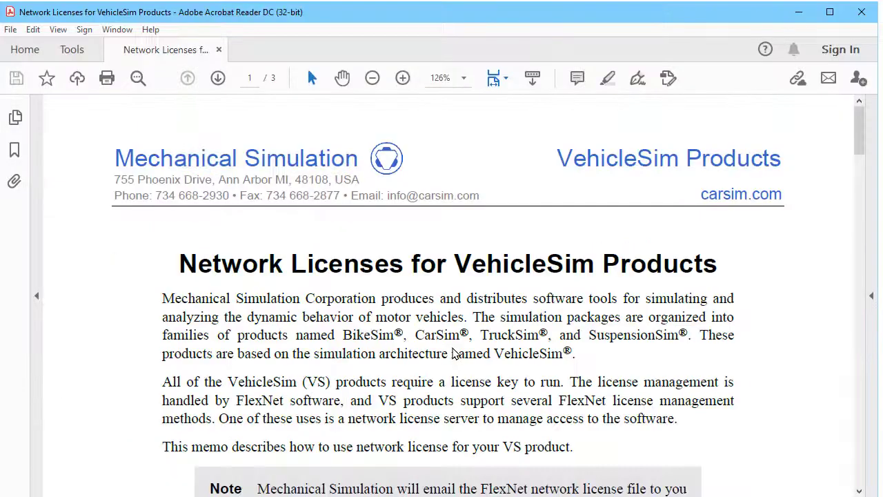
{"action": "left_click", "coordinate": [430, 47]}
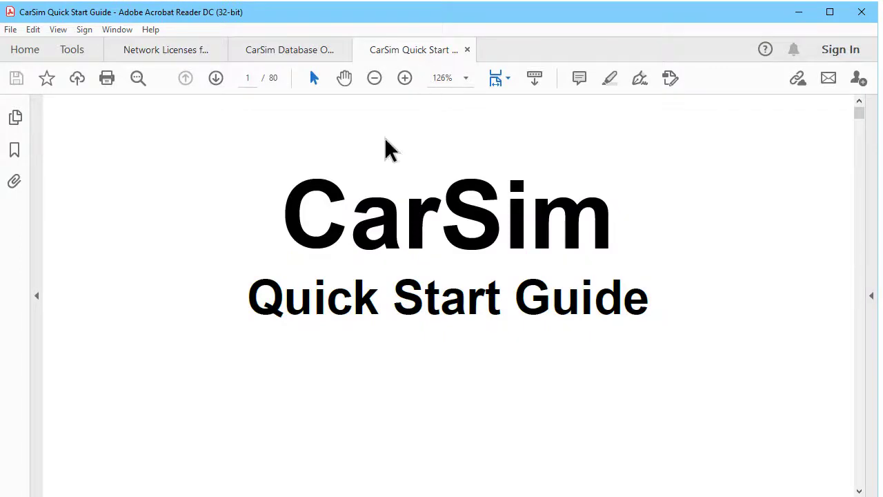
{"action": "left_click", "coordinate": [308, 49]}
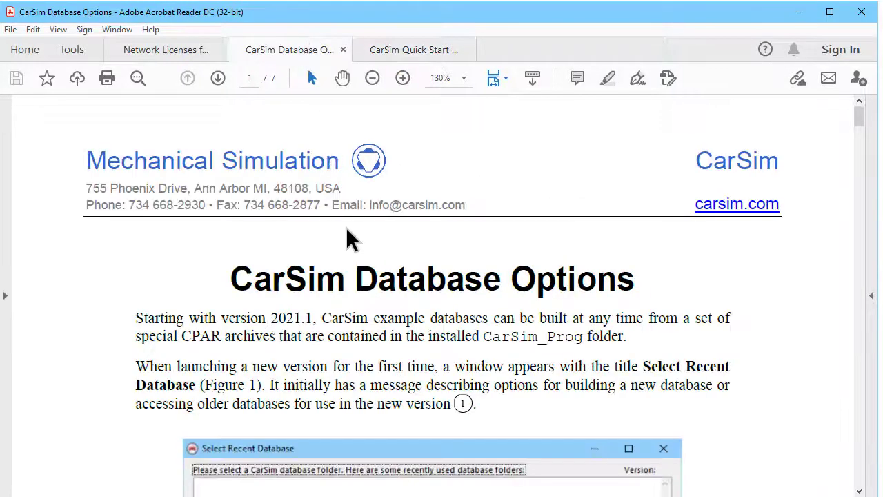
{"action": "left_click", "coordinate": [146, 56]}
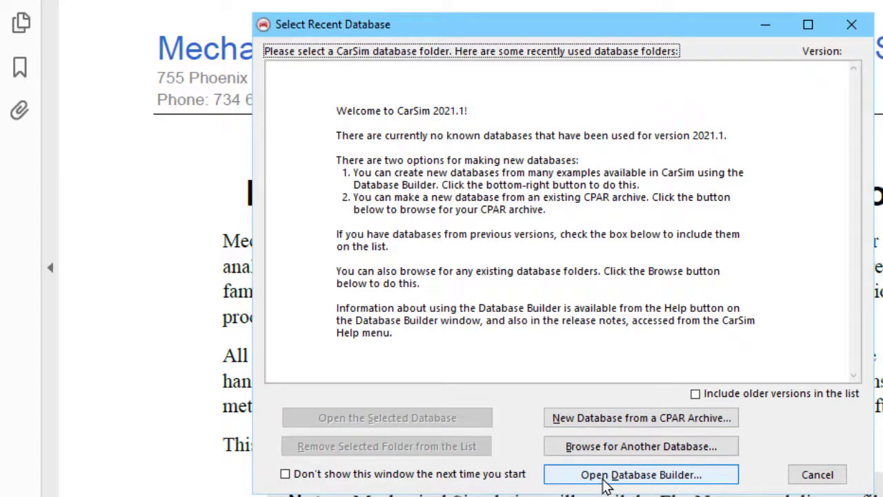
- Open the Database Builder from Select Recent Database and move it fully into view
{"action": "left_click", "coordinate": [604, 480]}
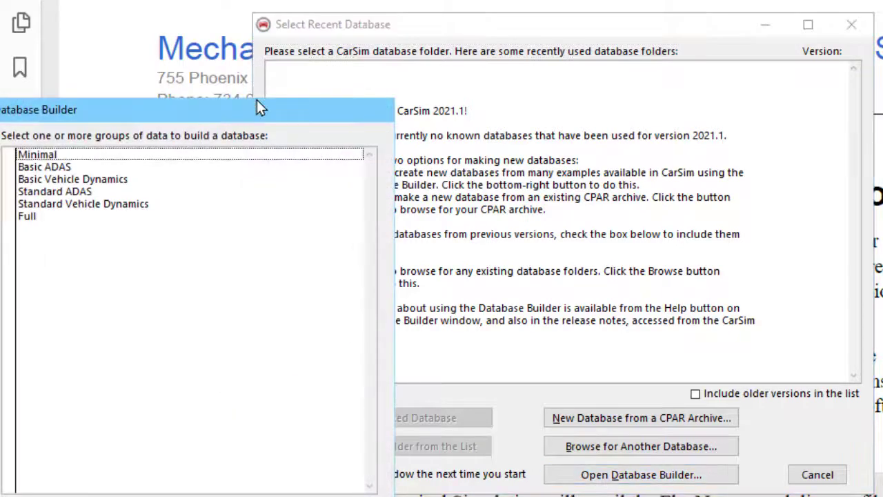
{"action": "left_click_drag", "start_coordinate": [256, 101], "coordinate": [424, 20]}
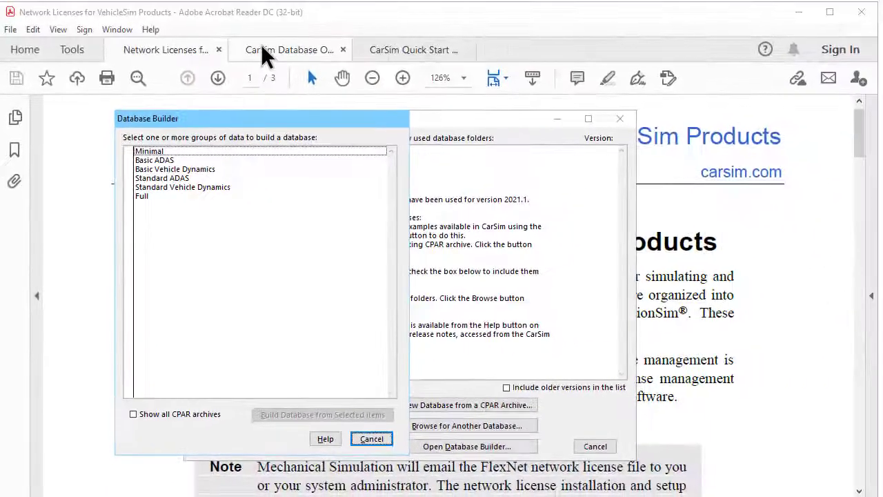
- Switch to the CarSim Database Options guide and scroll to Table 1's Standard ADAS row
{"action": "left_click", "coordinate": [261, 49]}
{"action": "scroll", "coordinate": [437, 340], "scroll_direction": "down", "scroll_amount": 8}
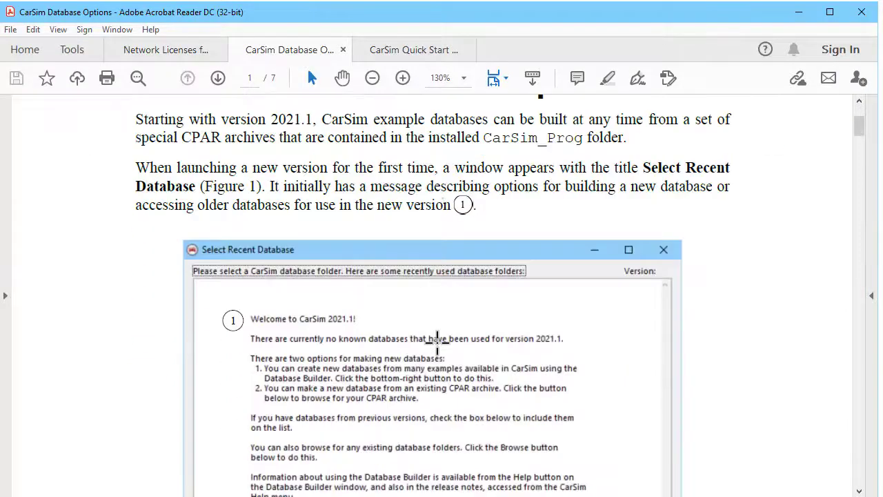
{"action": "scroll", "coordinate": [436, 340], "scroll_direction": "down", "scroll_amount": 11}
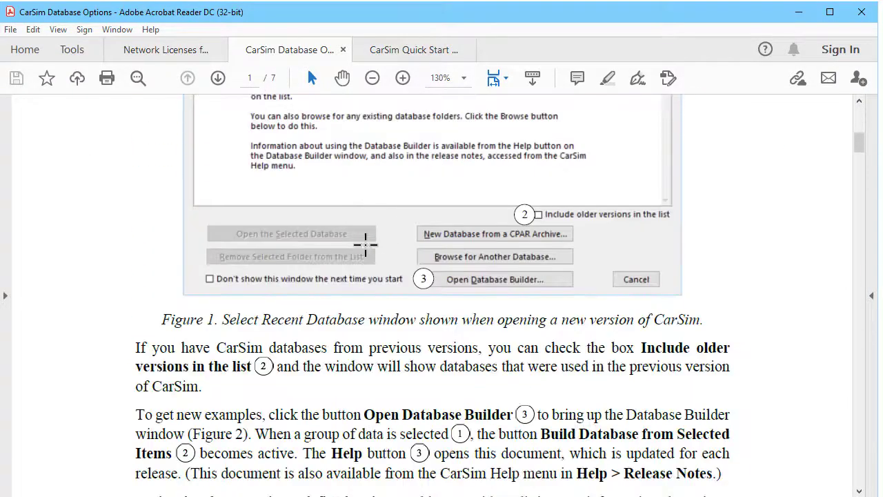
{"action": "scroll", "coordinate": [388, 276], "scroll_direction": "down", "scroll_amount": 15}
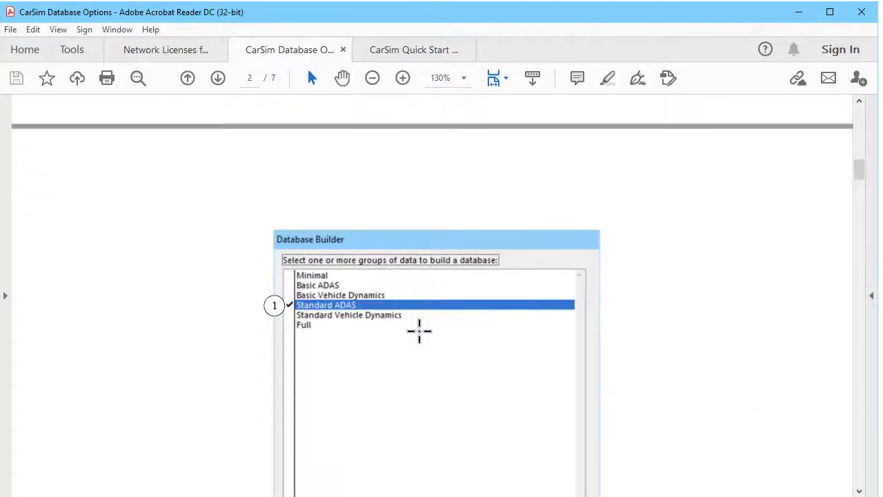
{"action": "scroll", "coordinate": [420, 334], "scroll_direction": "down", "scroll_amount": 11}
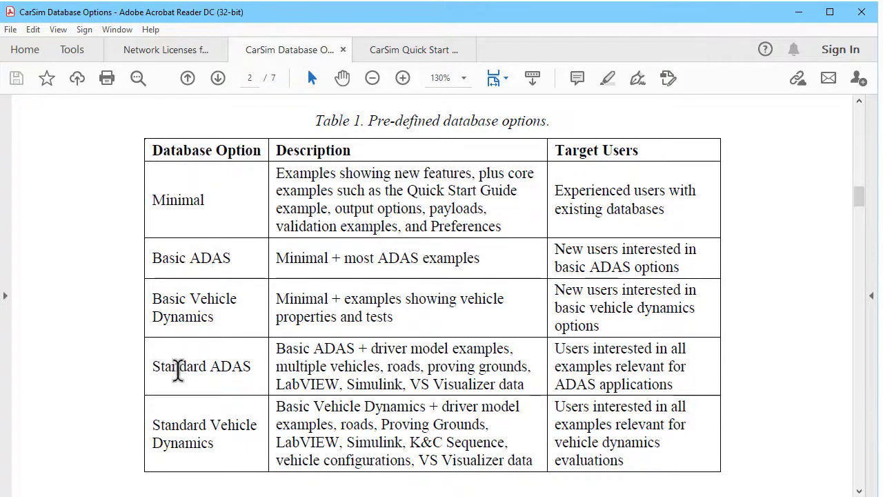
{"action": "left_click_drag", "start_coordinate": [179, 366], "coordinate": [205, 370]}
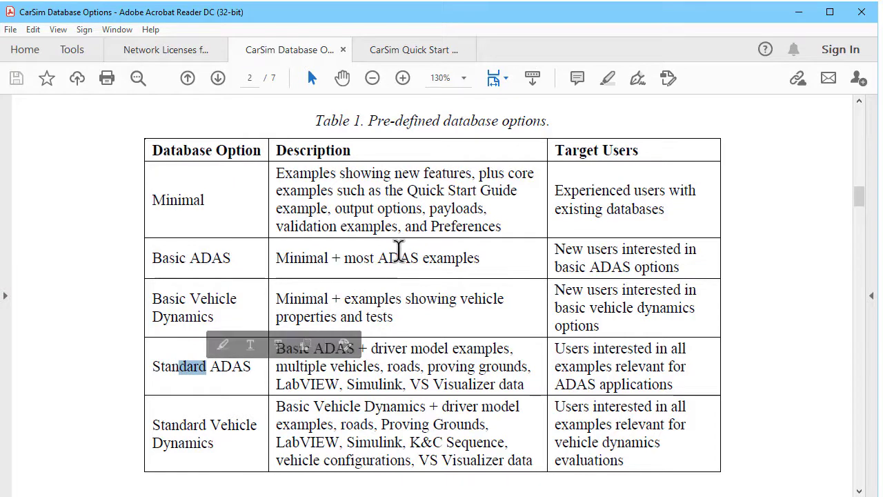
{"action": "left_click", "coordinate": [398, 250]}
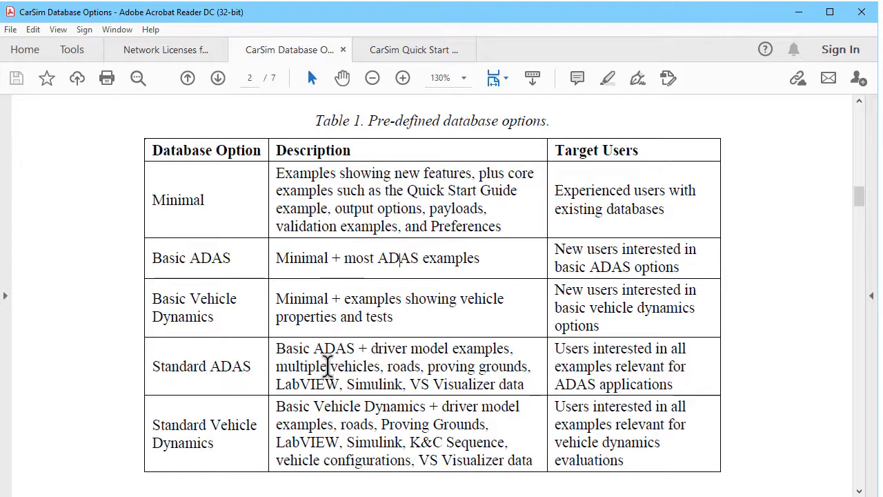
- Scroll further down Table 1 to the Full pre-defined database option
{"action": "scroll", "coordinate": [383, 381], "scroll_direction": "down", "scroll_amount": 3}
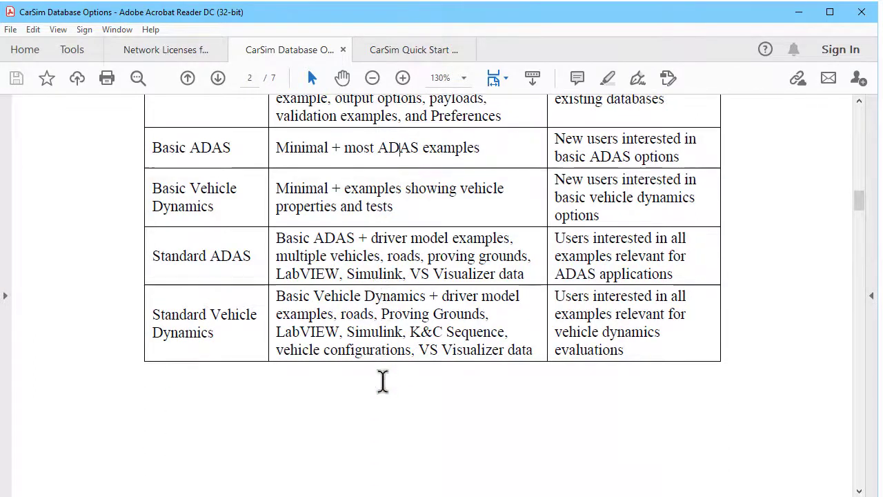
{"action": "scroll", "coordinate": [379, 372], "scroll_direction": "down", "scroll_amount": 1}
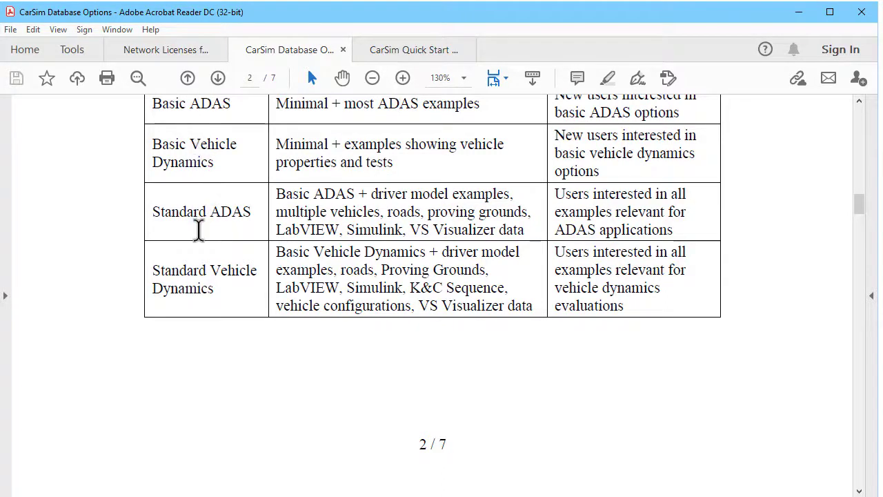
{"action": "scroll", "coordinate": [207, 279], "scroll_direction": "down", "scroll_amount": 1}
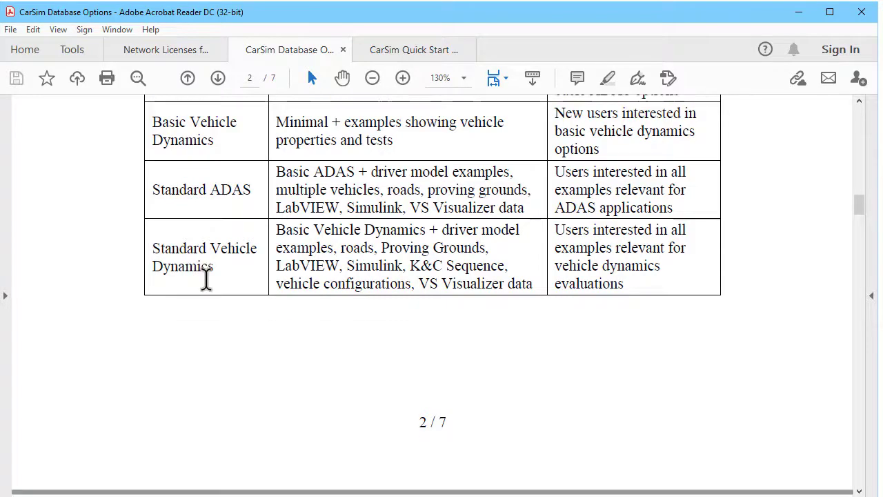
{"action": "scroll", "coordinate": [209, 294], "scroll_direction": "down", "scroll_amount": 5}
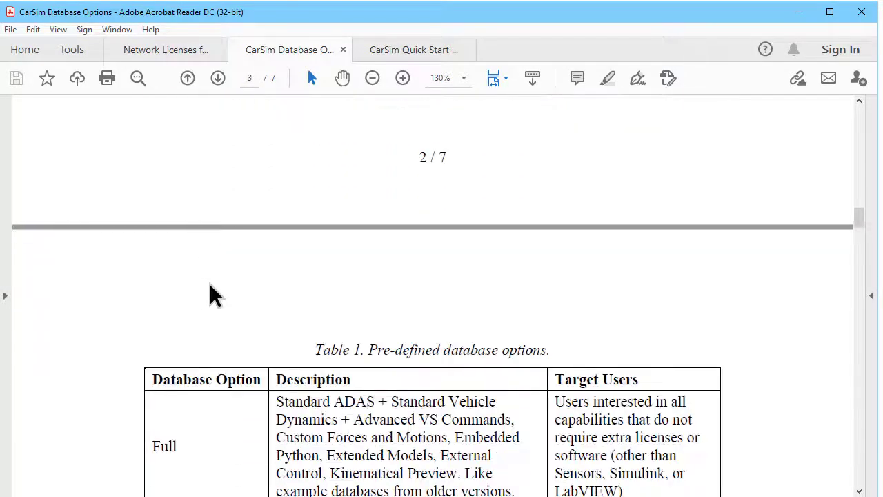
{"action": "scroll", "coordinate": [212, 297], "scroll_direction": "down", "scroll_amount": 2}
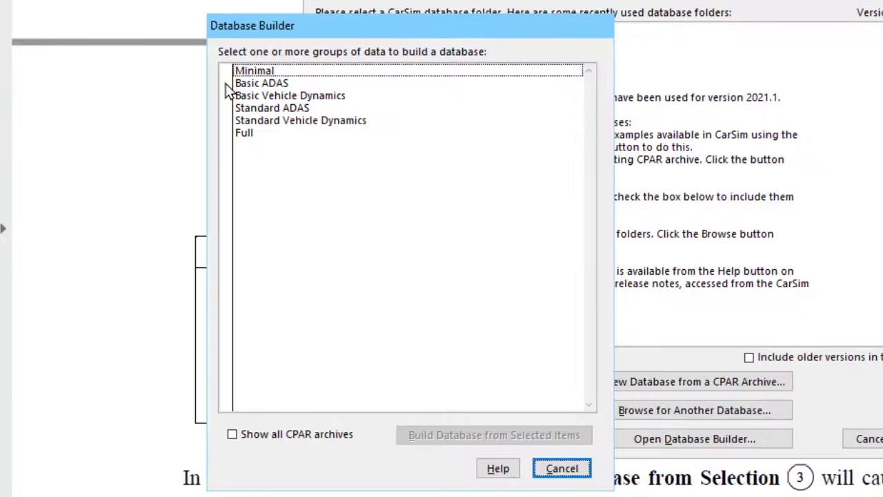
- Select Basic ADAS and start building a database from it
{"action": "left_click", "coordinate": [227, 84]}
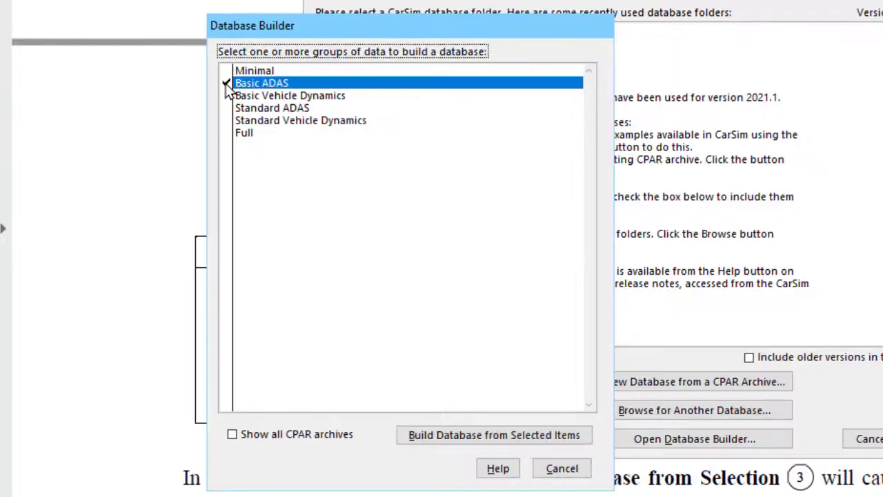
{"action": "left_click", "coordinate": [468, 436]}
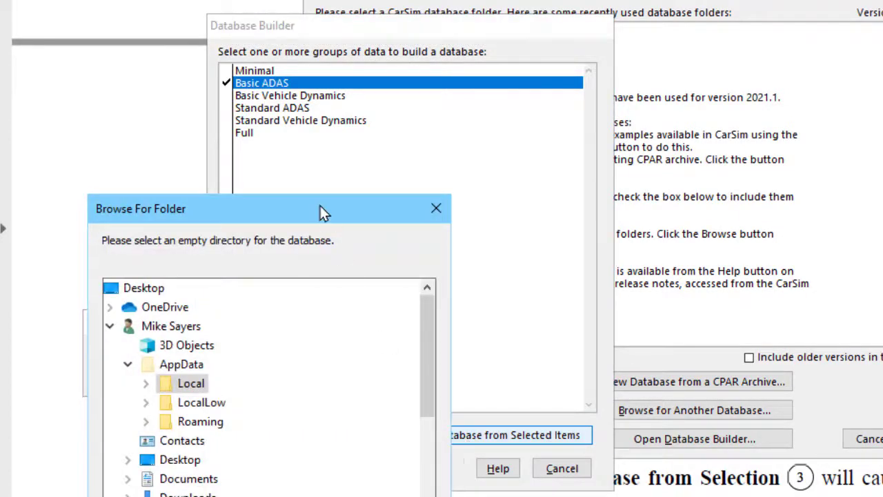
{"action": "left_click_drag", "start_coordinate": [320, 205], "coordinate": [376, 11]}
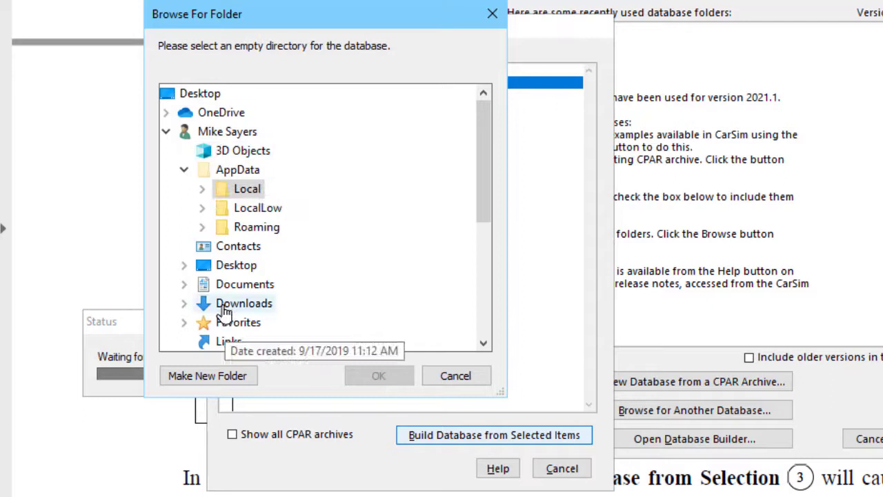
- Create a new folder named CarSim_Data_Basic_ADAS under Documents
{"action": "left_click", "coordinate": [243, 284]}
{"action": "left_click", "coordinate": [214, 376]}
{"action": "type", "text": "Car"}
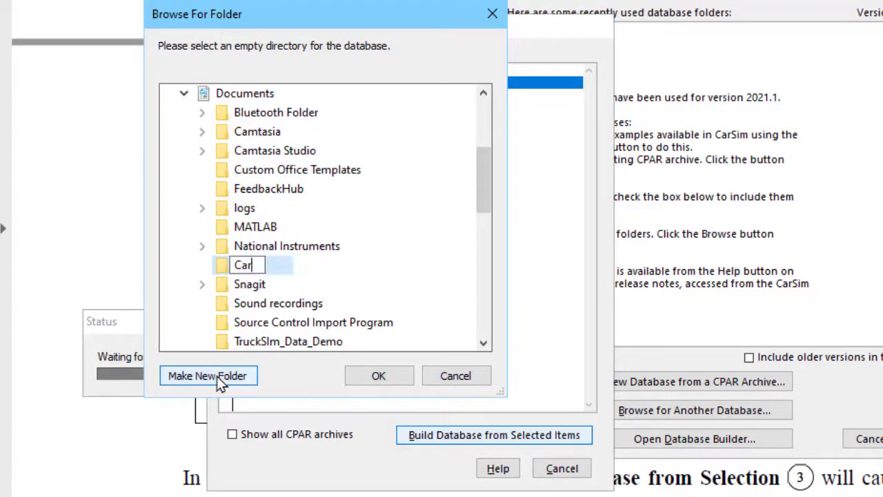
{"action": "type", "text": "Sim_Data_B"}
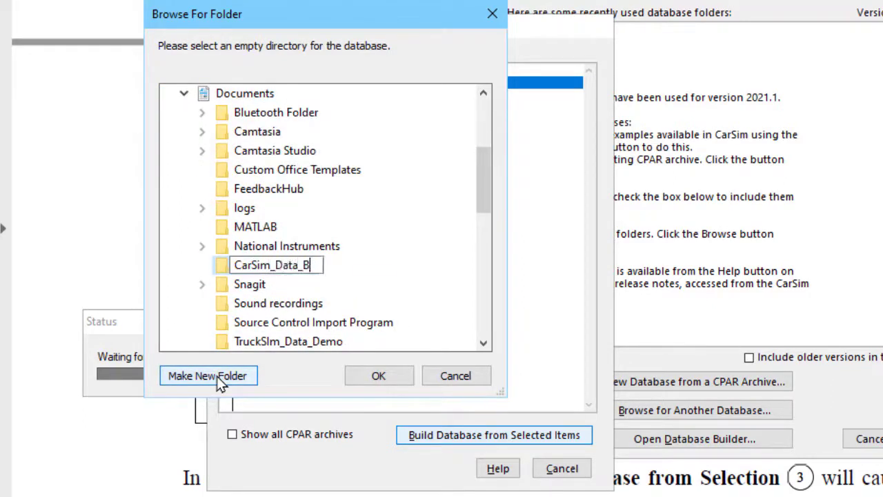
{"action": "type", "text": "asic_ADAS"}
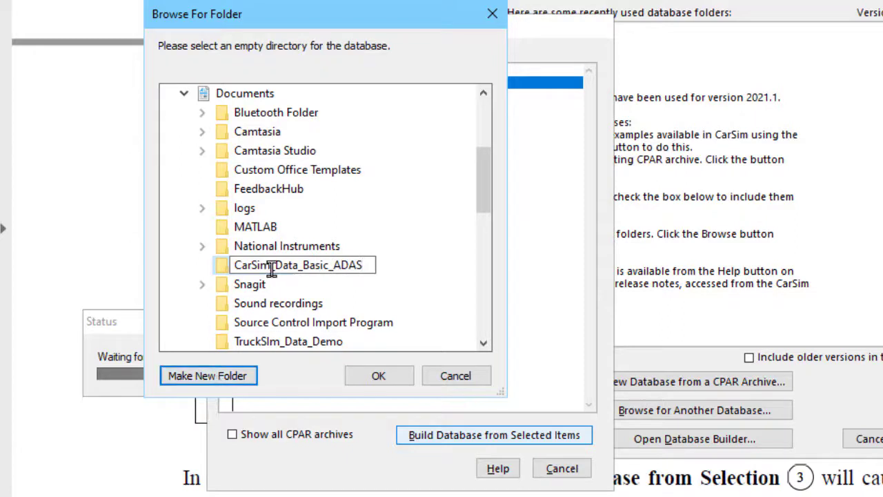
{"action": "key", "text": "Return"}
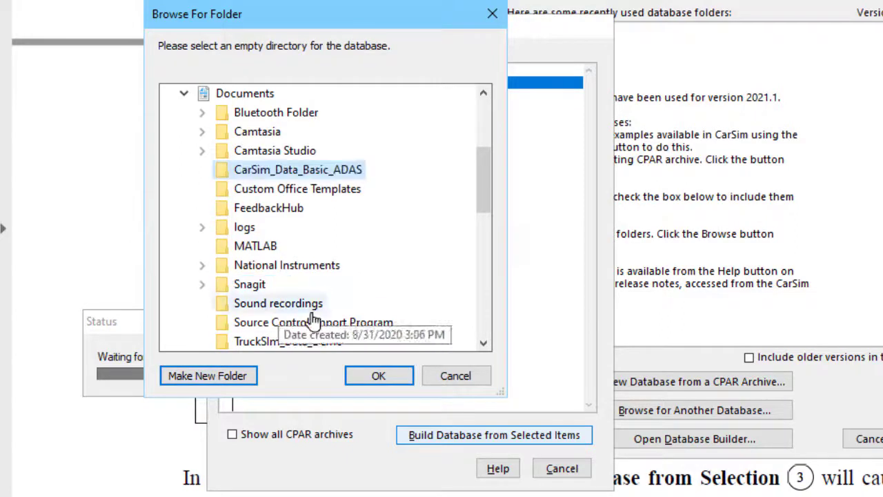
- Build the database in CarSim_Data_Basic_ADAS and move the Quick Start Baseline Run Control window into view
{"action": "left_click", "coordinate": [388, 377]}
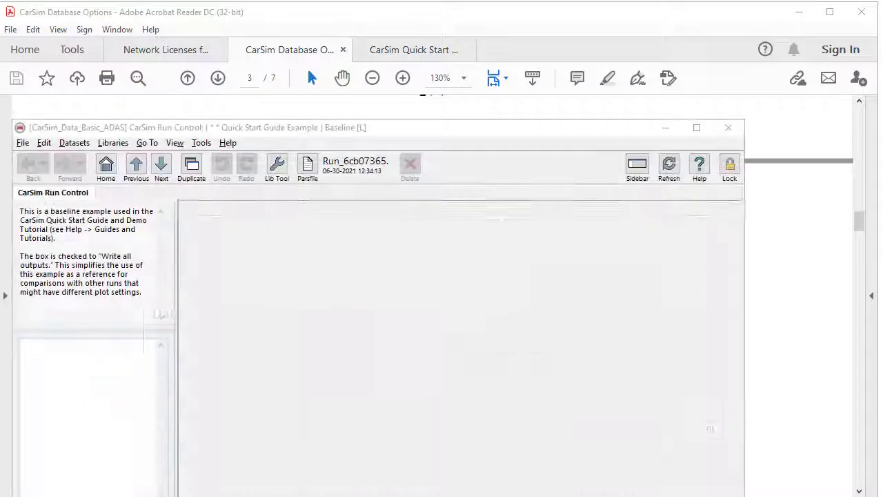
{"action": "left_click_drag", "start_coordinate": [337, 127], "coordinate": [414, 79]}
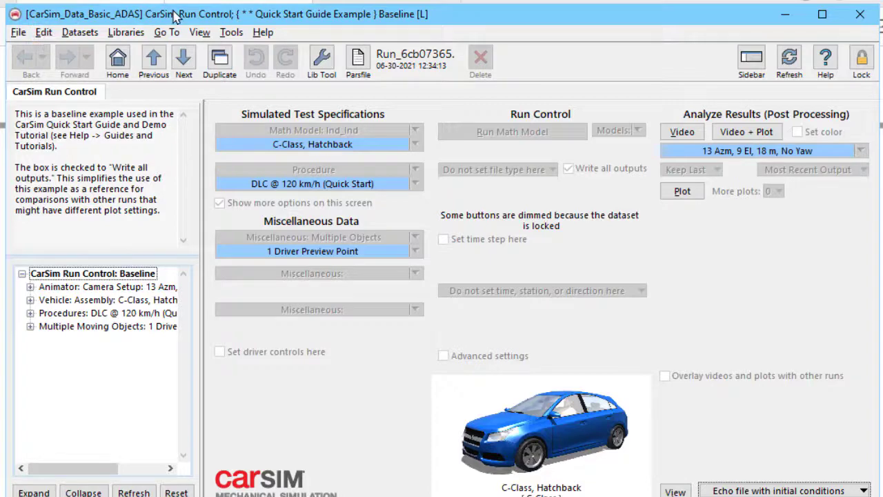
- Reopen the Database Builder from the File menu, centre it, and view its Help
{"action": "left_click", "coordinate": [18, 32]}
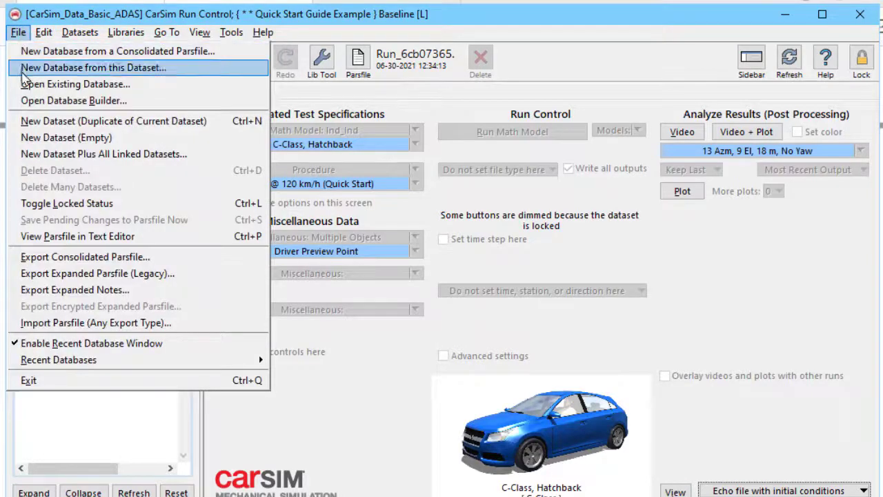
{"action": "left_click", "coordinate": [27, 101]}
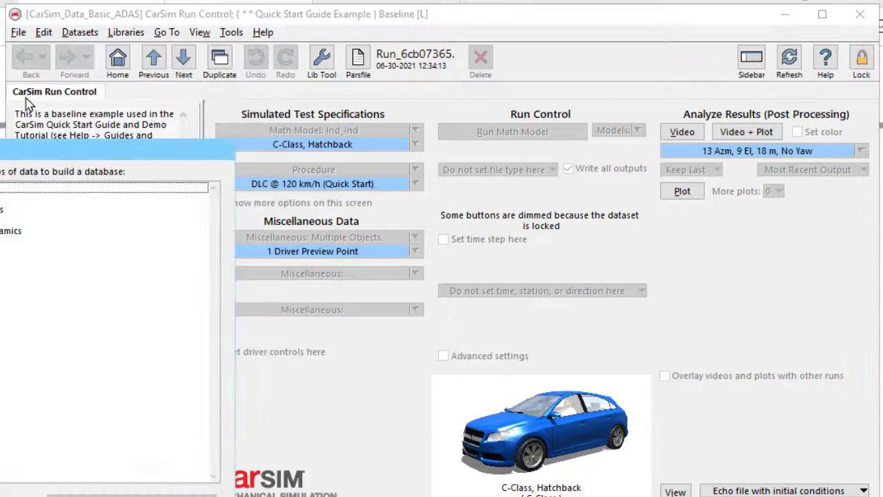
{"action": "left_click_drag", "start_coordinate": [54, 149], "coordinate": [261, 80]}
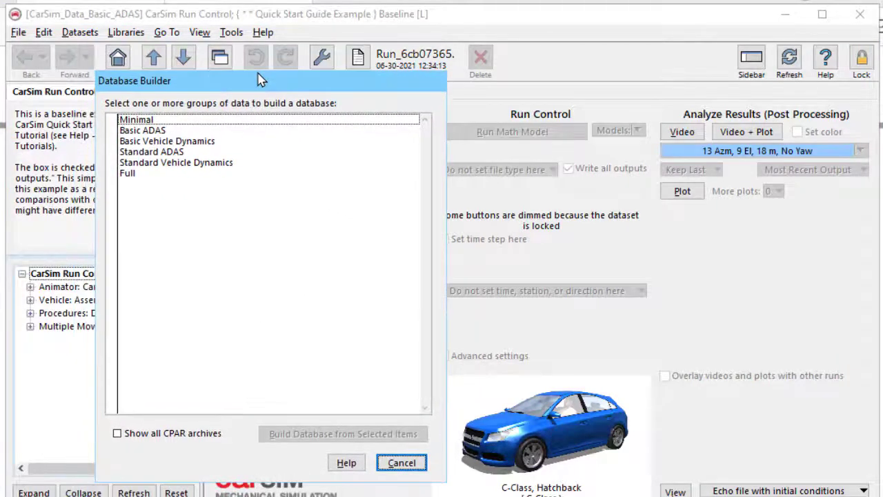
{"action": "left_click", "coordinate": [347, 464]}
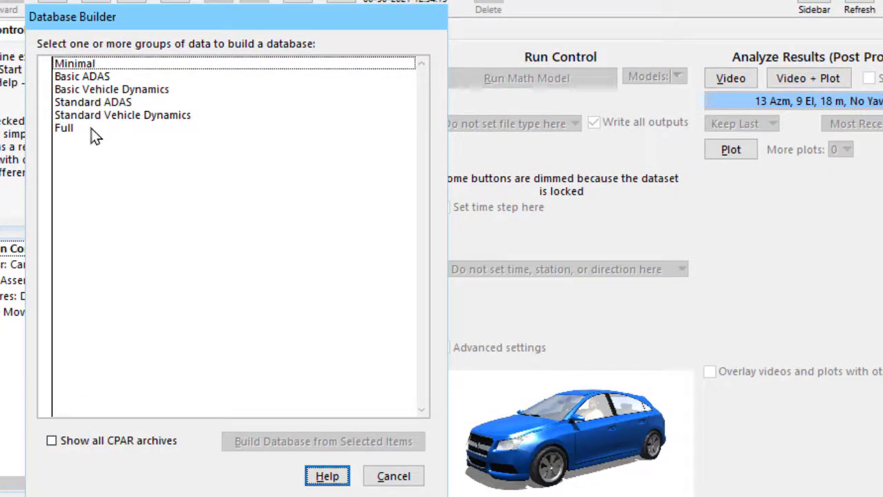
- Show all CPAR archives, briefly marking then unmarking RT_dSPACE.cpar
{"action": "left_click", "coordinate": [51, 440]}
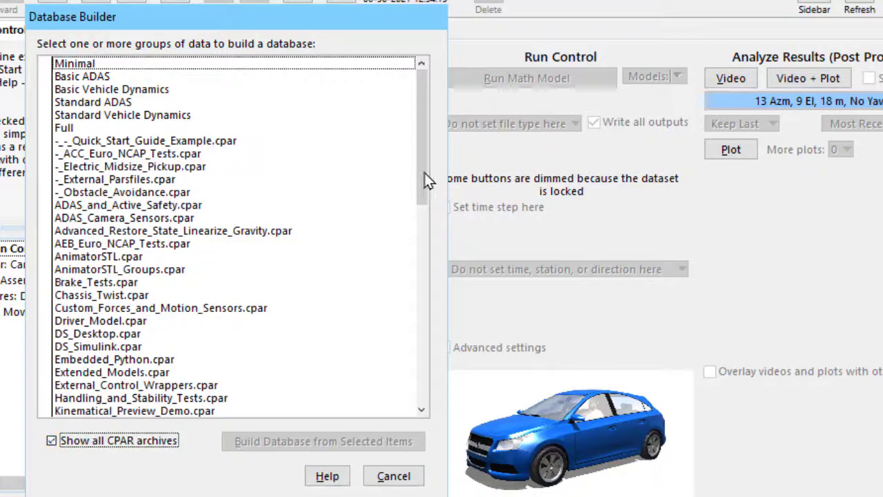
{"action": "left_click_drag", "start_coordinate": [424, 172], "coordinate": [430, 300]}
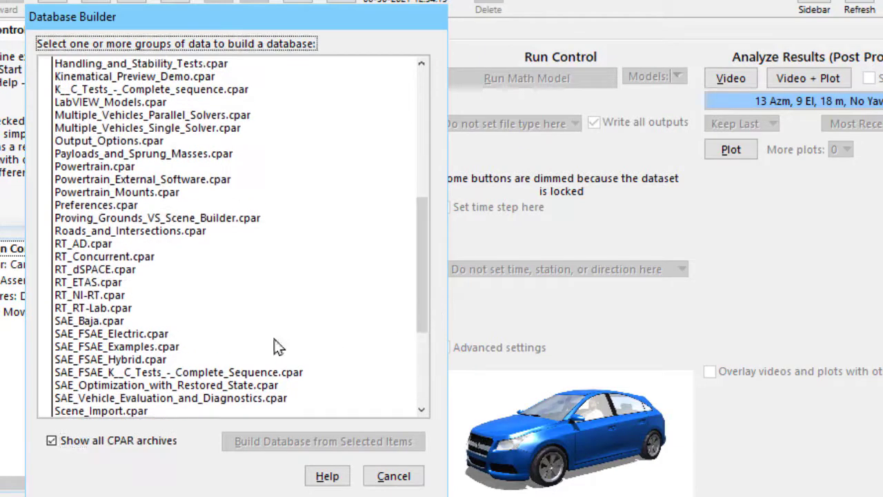
{"action": "left_click", "coordinate": [44, 271]}
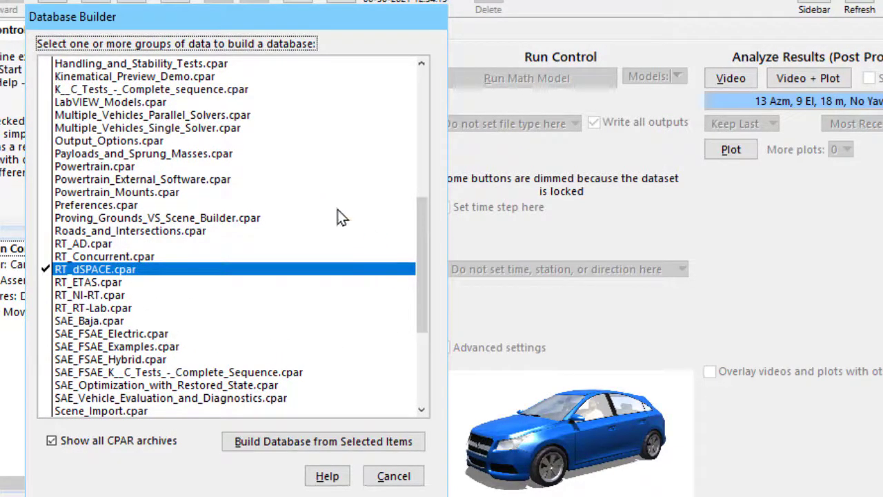
{"action": "left_click", "coordinate": [45, 271]}
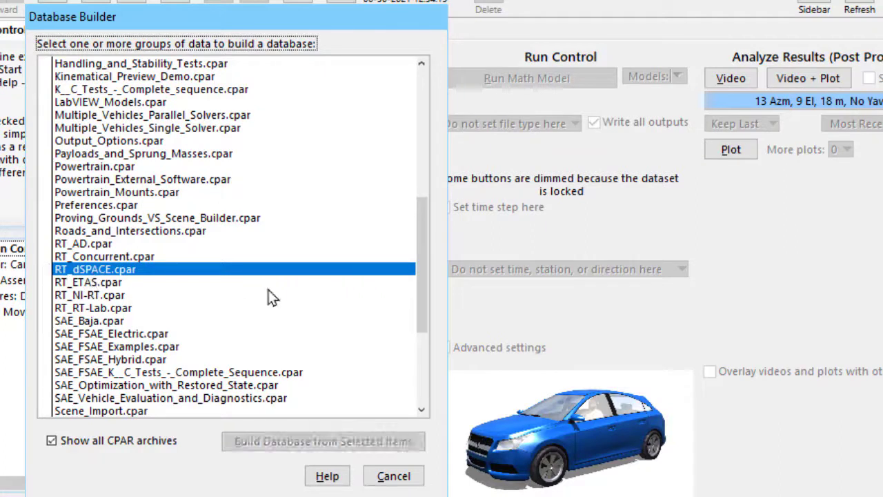
- Mark Trailers_Extra_License_Needed.cpar and Standard Vehicle Dynamics for building
{"action": "scroll", "coordinate": [273, 297], "scroll_direction": "down", "scroll_amount": 4}
{"action": "scroll", "coordinate": [276, 297], "scroll_direction": "down", "scroll_amount": 1}
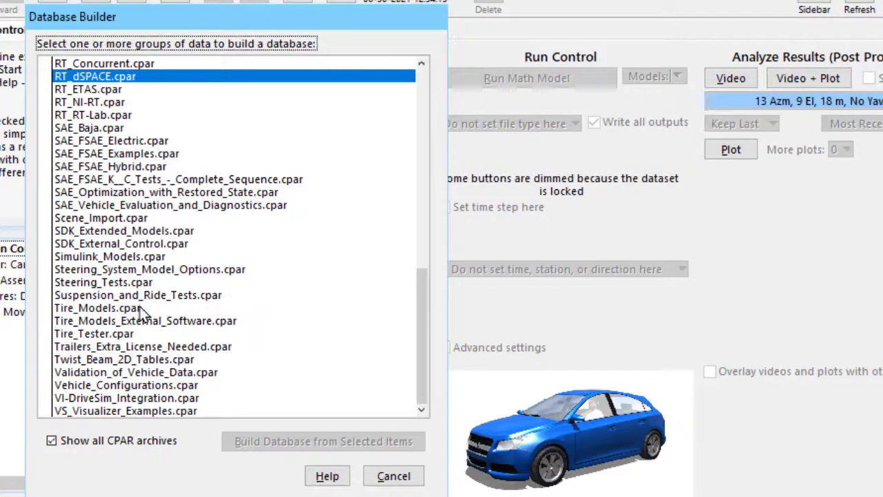
{"action": "left_click", "coordinate": [45, 346]}
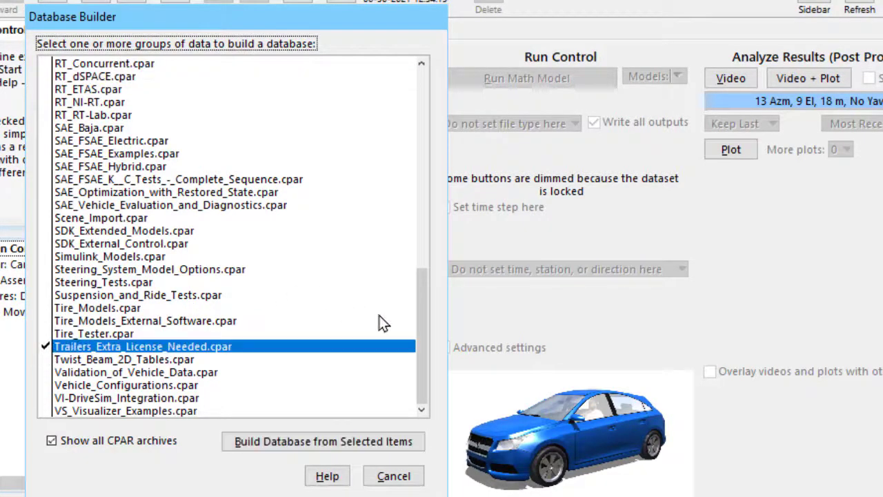
{"action": "left_click_drag", "start_coordinate": [423, 304], "coordinate": [431, 83]}
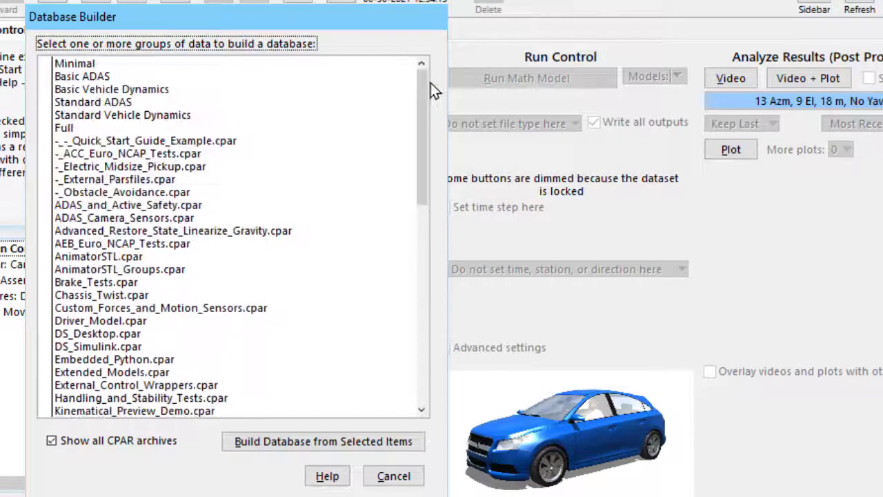
{"action": "left_click", "coordinate": [42, 117]}
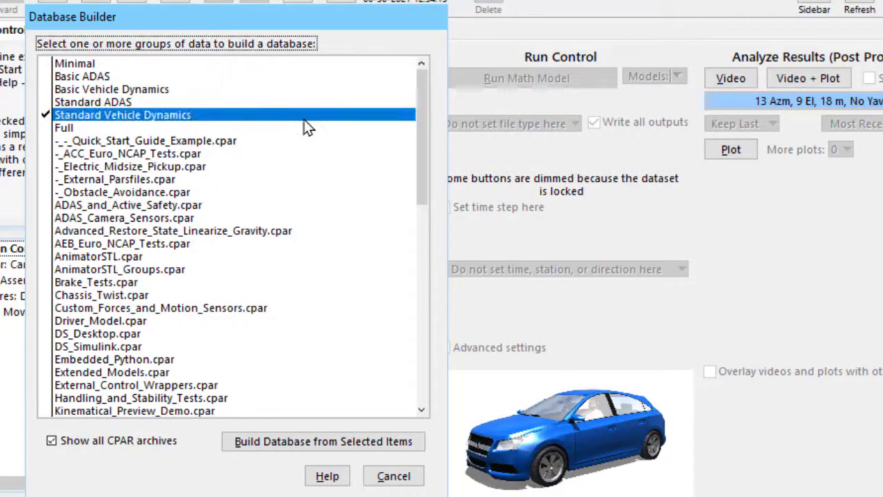
{"action": "left_click_drag", "start_coordinate": [428, 186], "coordinate": [412, 360]}
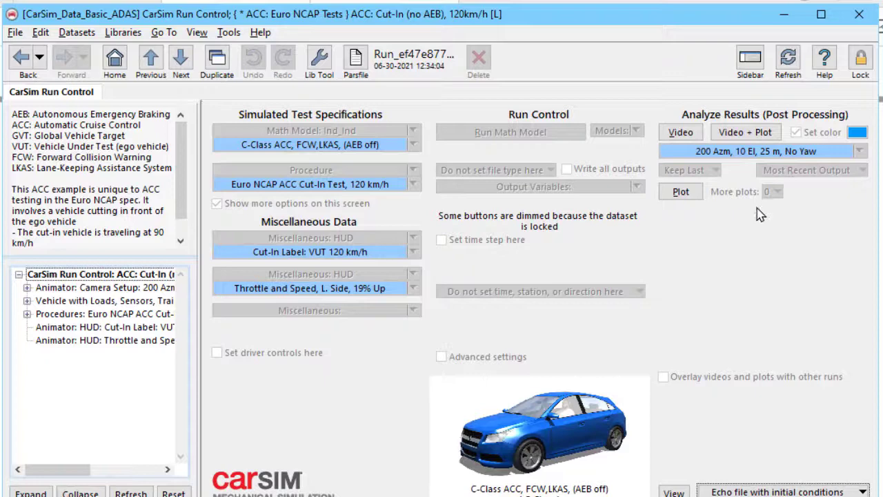
- Open the ACC: Cut-In (no AEB), 120 km/h run in VS Visualizer via the Video button
{"action": "left_click", "coordinate": [681, 134]}
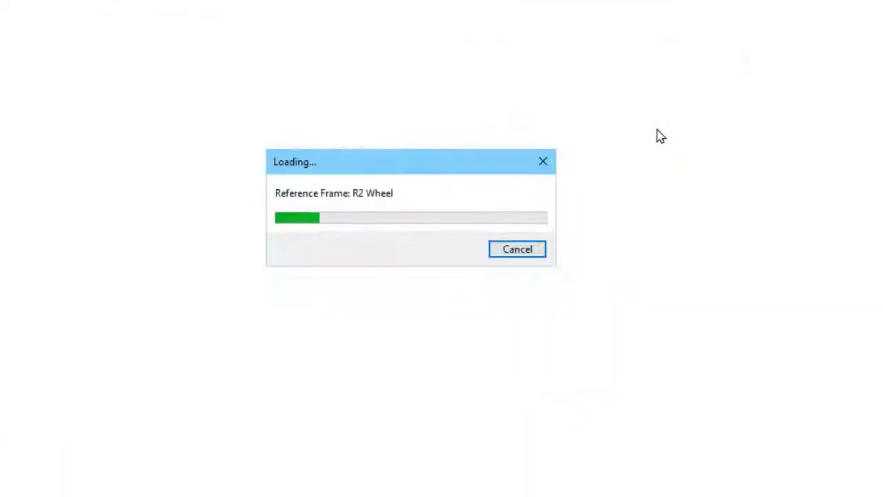